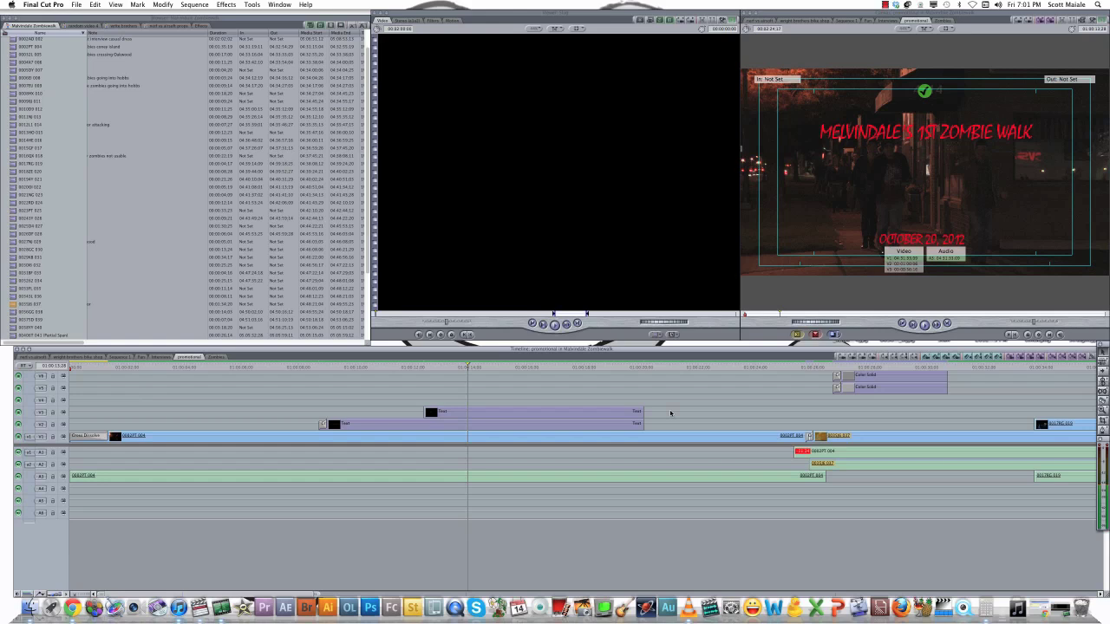
# Step: Scrub the Timeline playhead back and forth through the promotional sequence's street shots
pyautogui.click(536, 369)
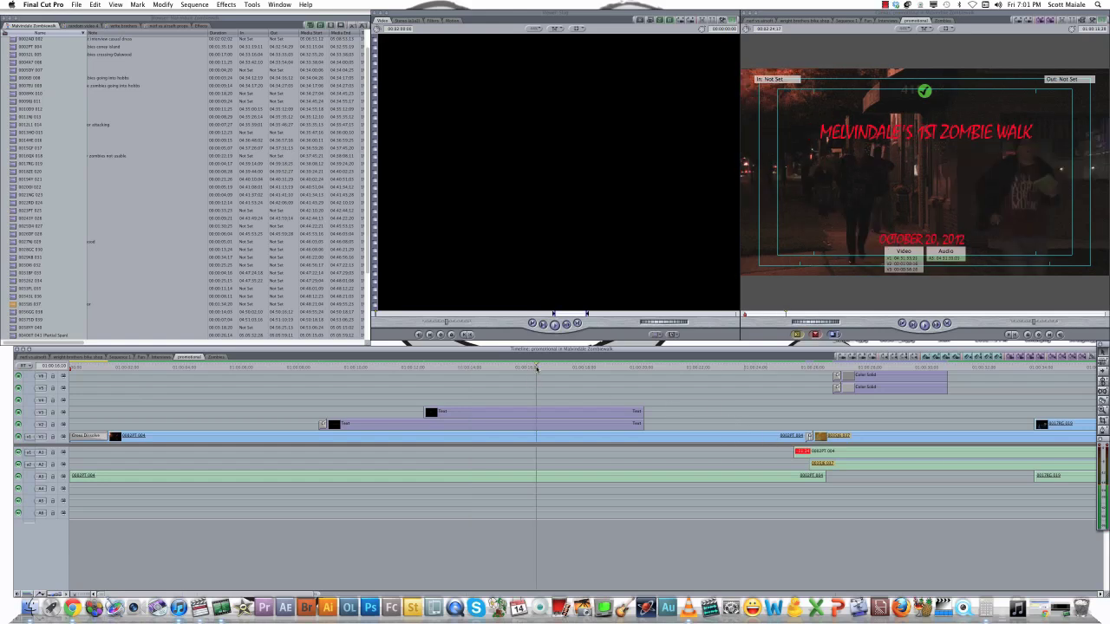
pyautogui.moveTo(537, 369); pyautogui.dragTo(267, 367)
pyautogui.hscroll(15, 324, 388)
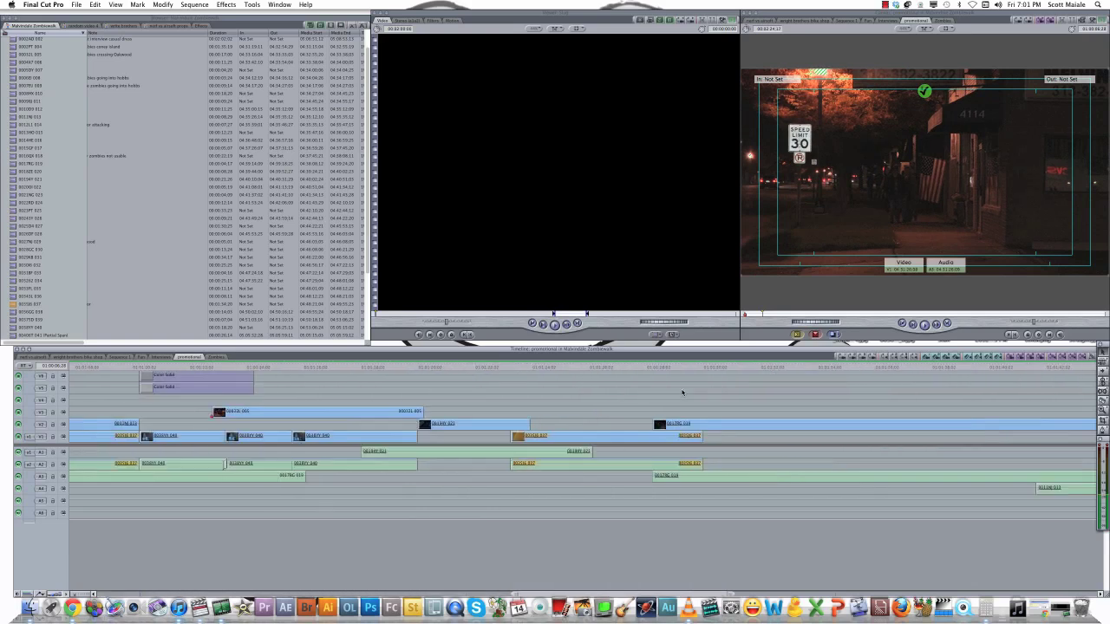
pyautogui.hscroll(-15, 625, 390)
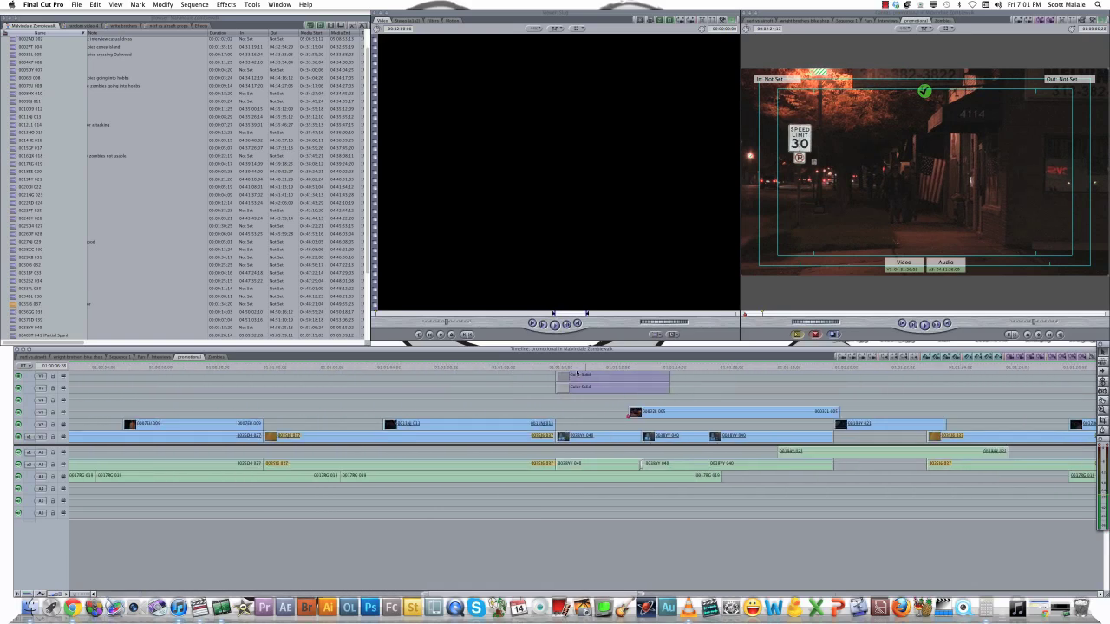
pyautogui.click(551, 366)
# Step: Load the V2 night crowd clip into the Viewer and jump to another sequence frame
pyautogui.doubleClick(500, 425)
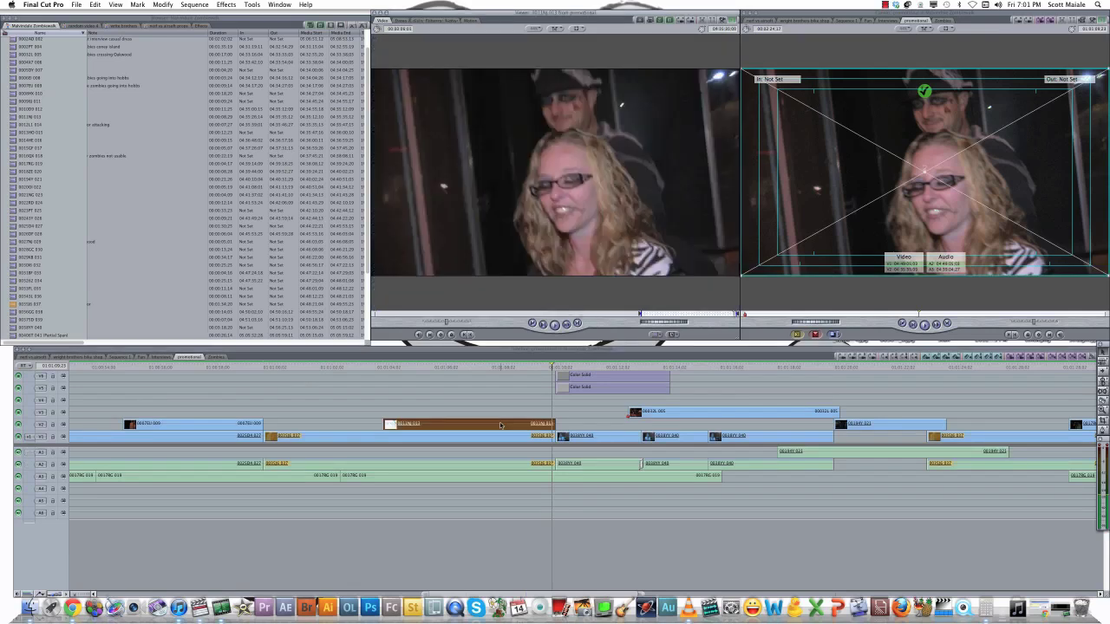
pyautogui.hscroll(10, 475, 411)
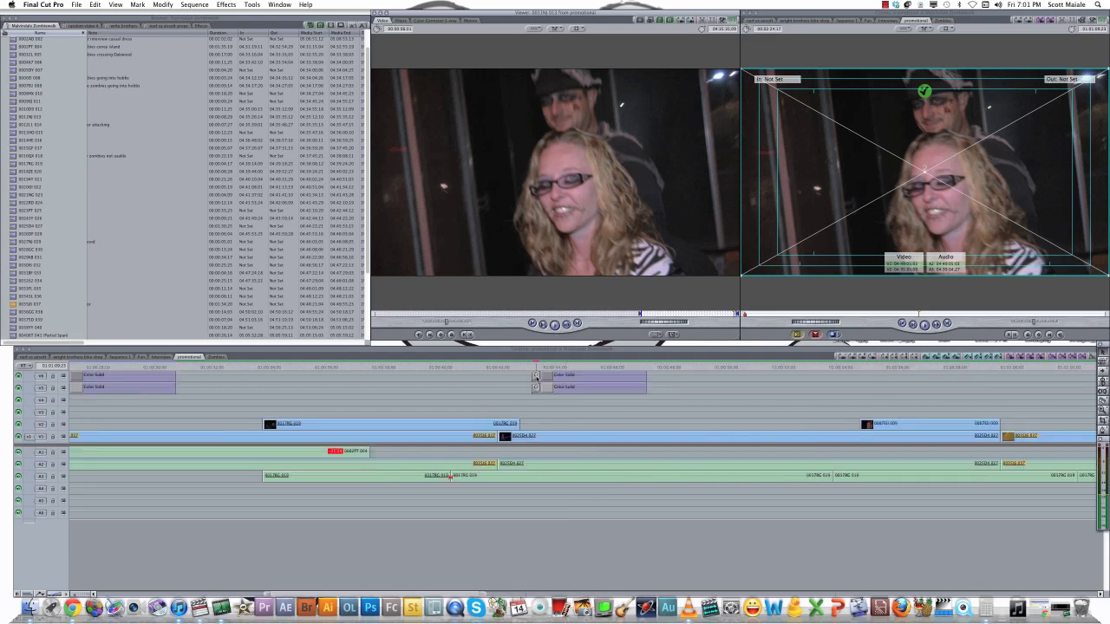
pyautogui.click(503, 366)
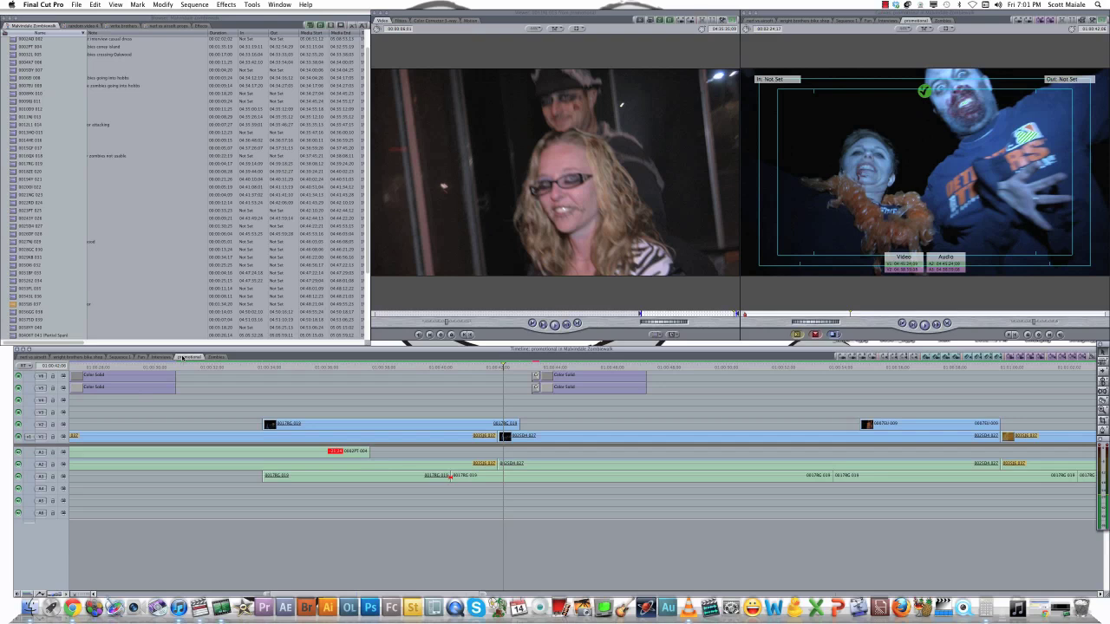
# Step: Scroll the Browser and select the promotional sequence past the watermark item, then refocus the Timeline
pyautogui.click(218, 389)
pyautogui.click(218, 397)
pyautogui.scroll(-5, 51, 124)
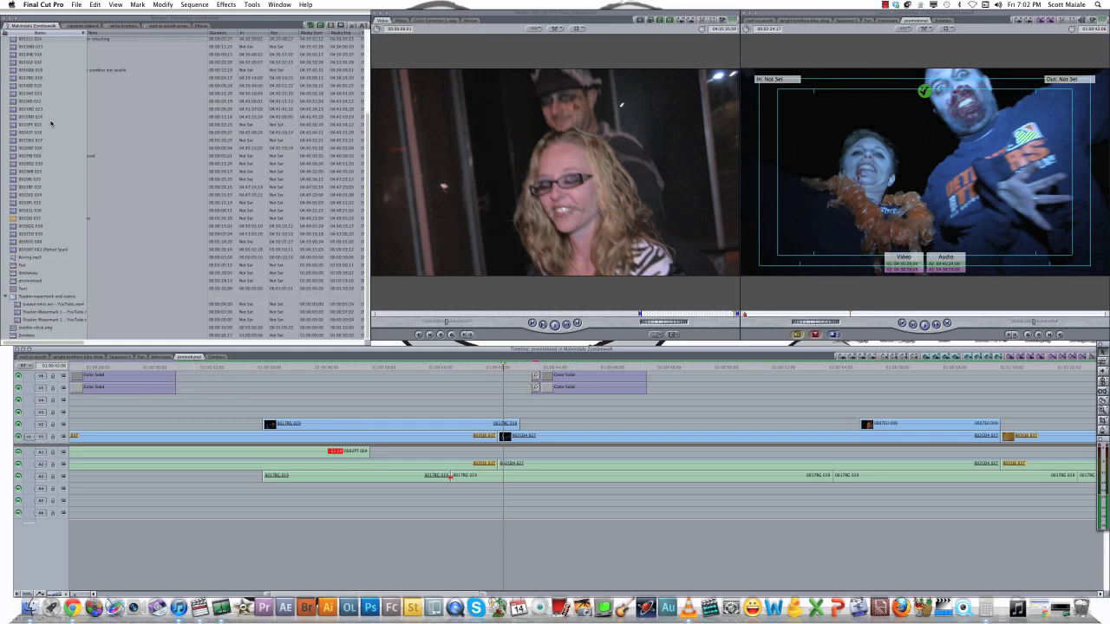
pyautogui.click(35, 235)
pyautogui.click(19, 347)
pyautogui.click(20, 312)
pyautogui.click(19, 296)
pyautogui.click(18, 281)
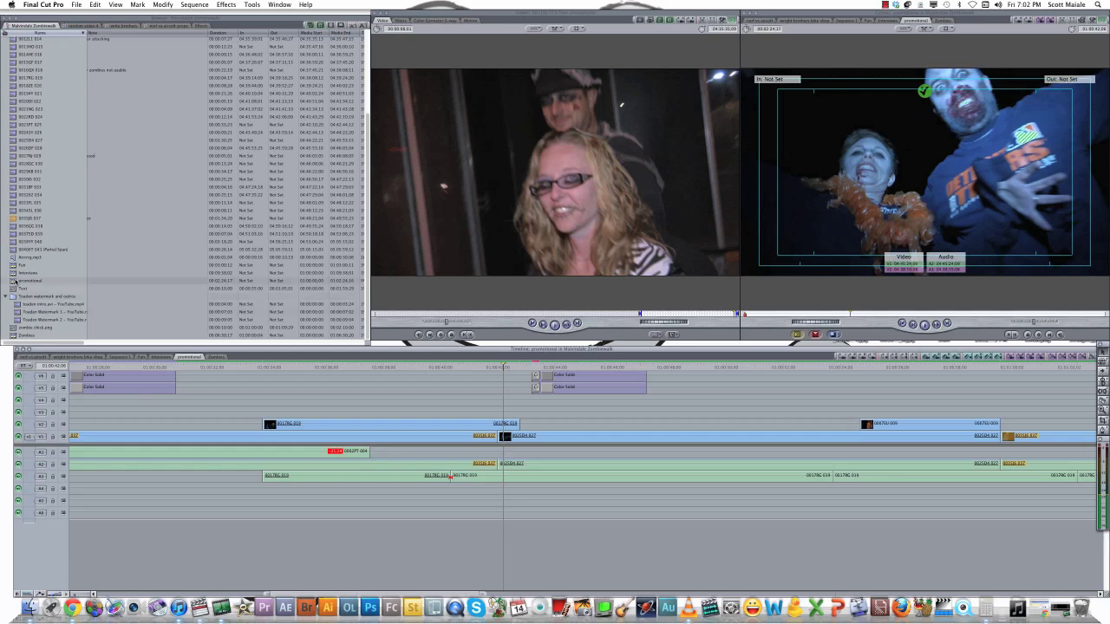
pyautogui.click(13, 281)
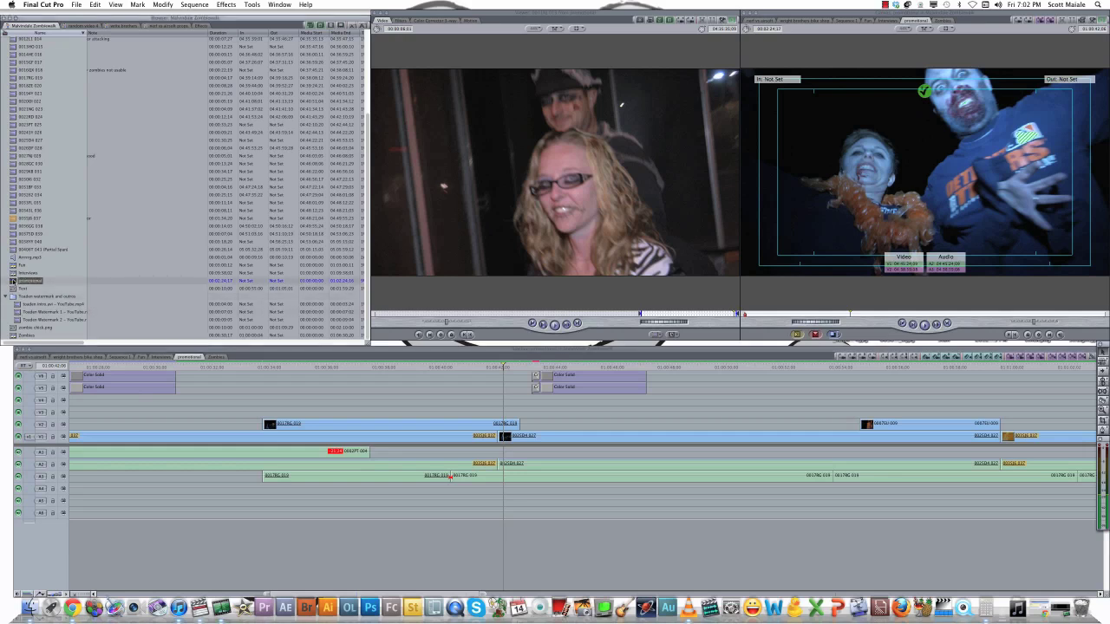
pyautogui.click(156, 360)
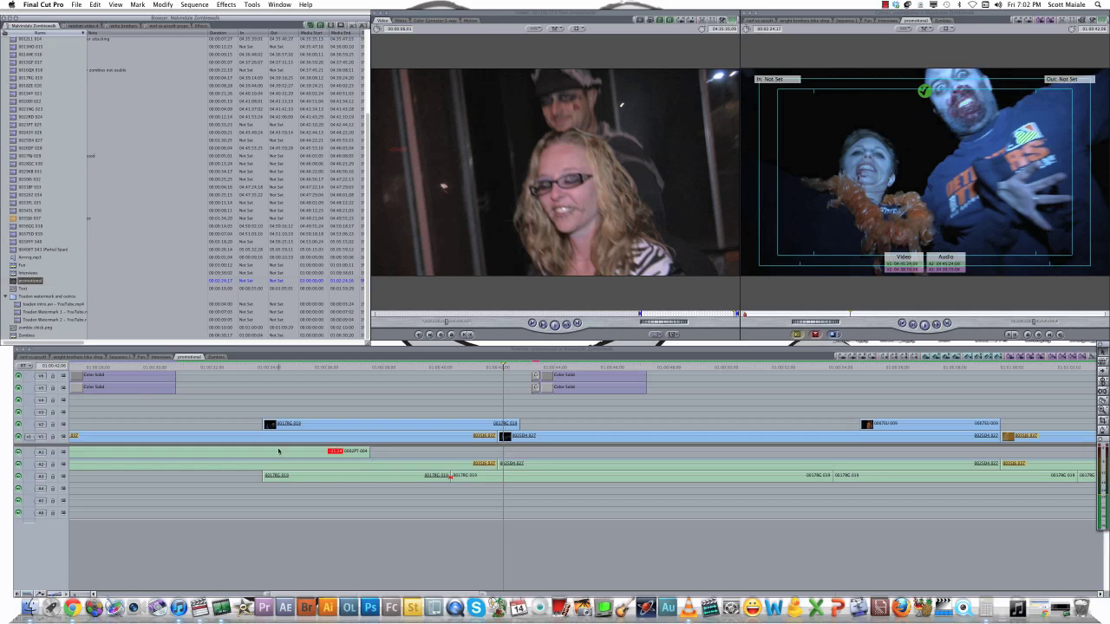
# Step: Send the promotional sequence to Compressor through File > Send To
pyautogui.click(78, 7)
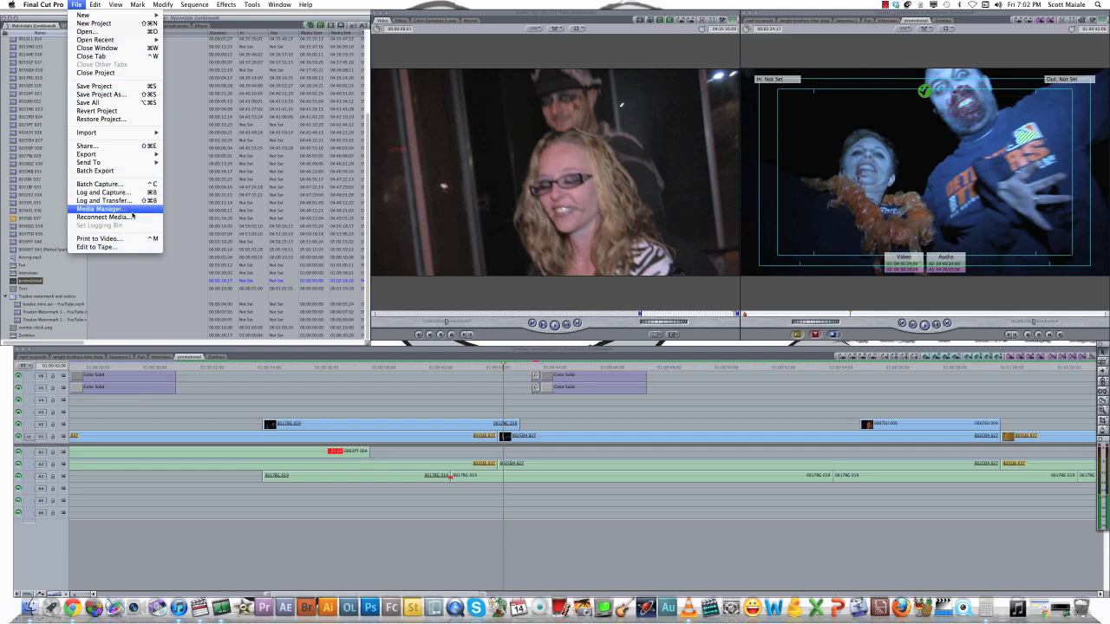
pyautogui.moveTo(143, 162)
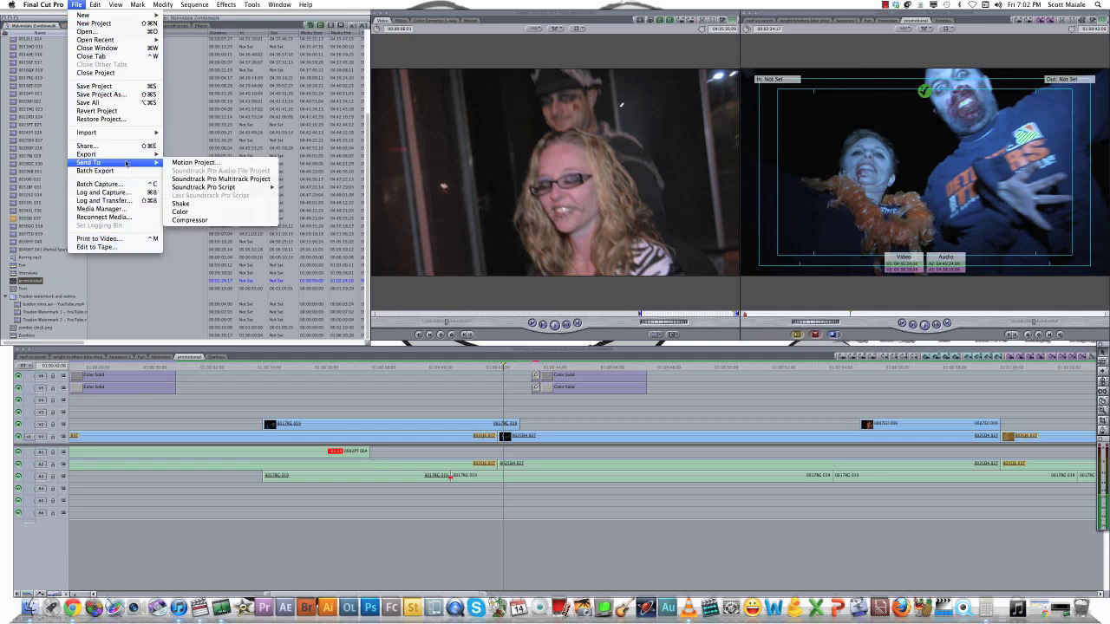
pyautogui.click(217, 220)
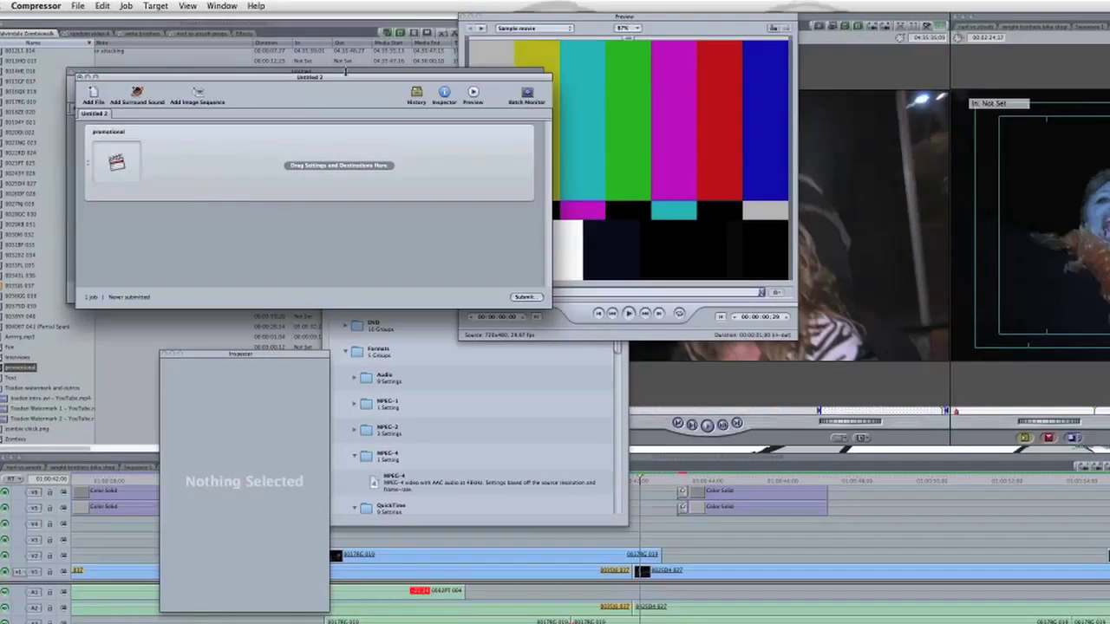
# Step: Cancel the batch template chooser, close the extra Untitled batch, and bring Settings forward
pyautogui.moveTo(345, 76); pyautogui.dragTo(408, 195)
pyautogui.moveTo(477, 76); pyautogui.dragTo(679, 408)
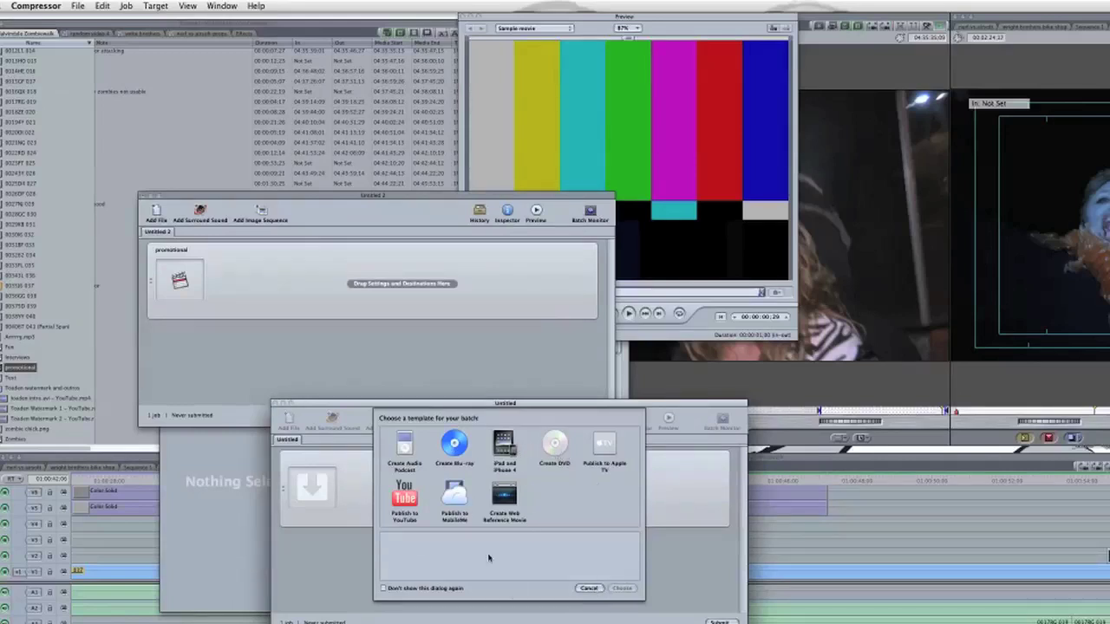
pyautogui.click(589, 588)
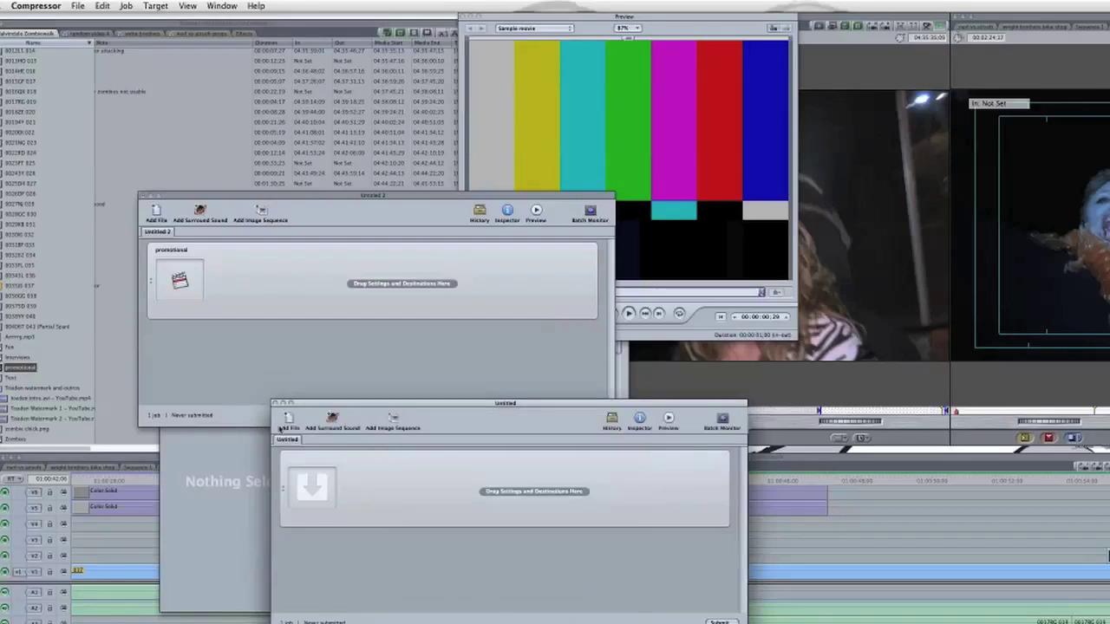
pyautogui.click(275, 404)
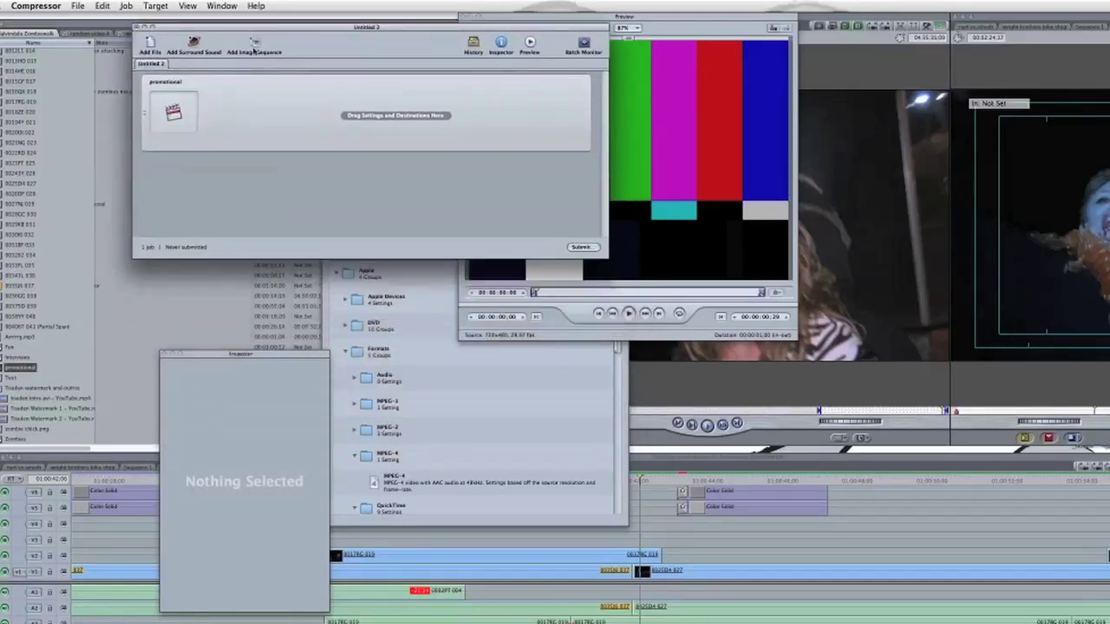
pyautogui.click(515, 463)
# Step: Apply DVD Best Quality 90 minutes Dolby Digital 2.0 and MPEG-2 6.2Mbps 2-pass targets to the promotional job
pyautogui.moveTo(496, 227); pyautogui.dragTo(427, 319)
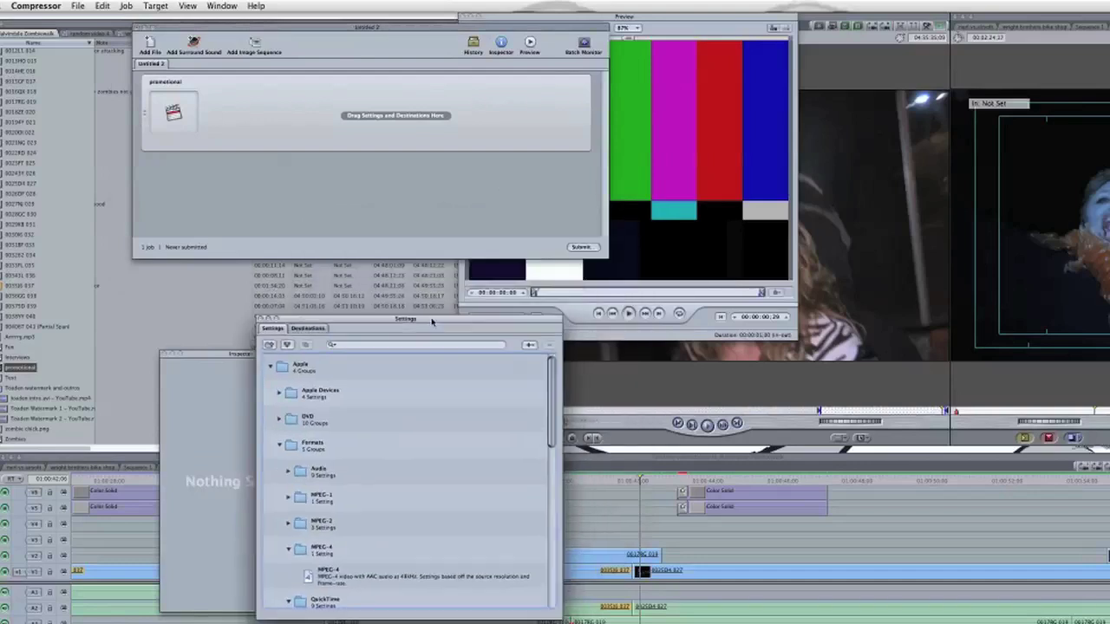
pyautogui.click(279, 418)
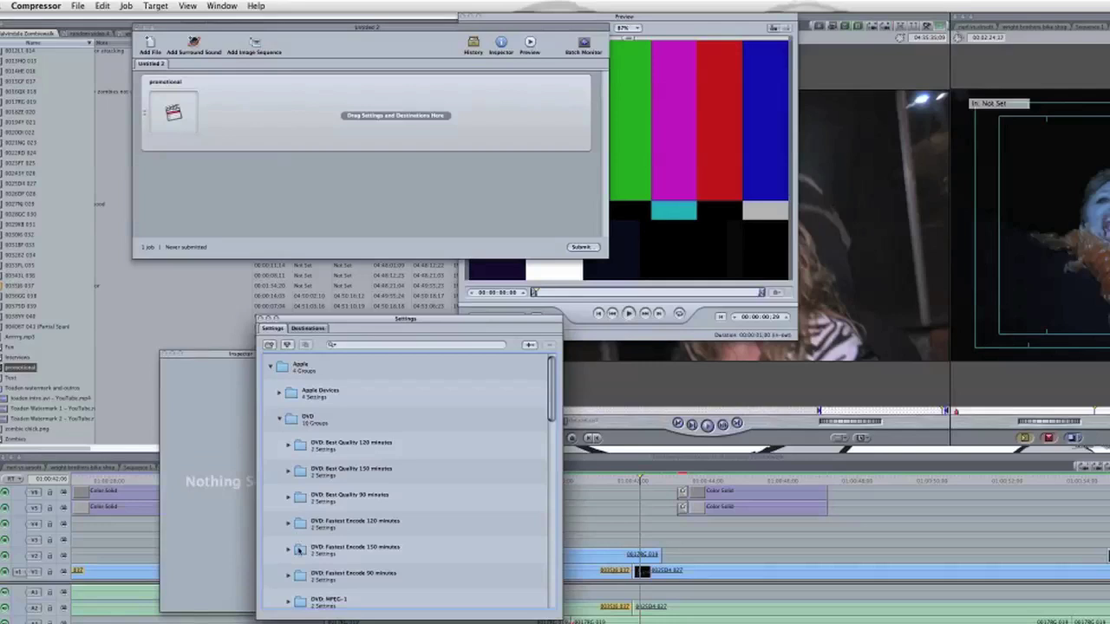
pyautogui.click(287, 499)
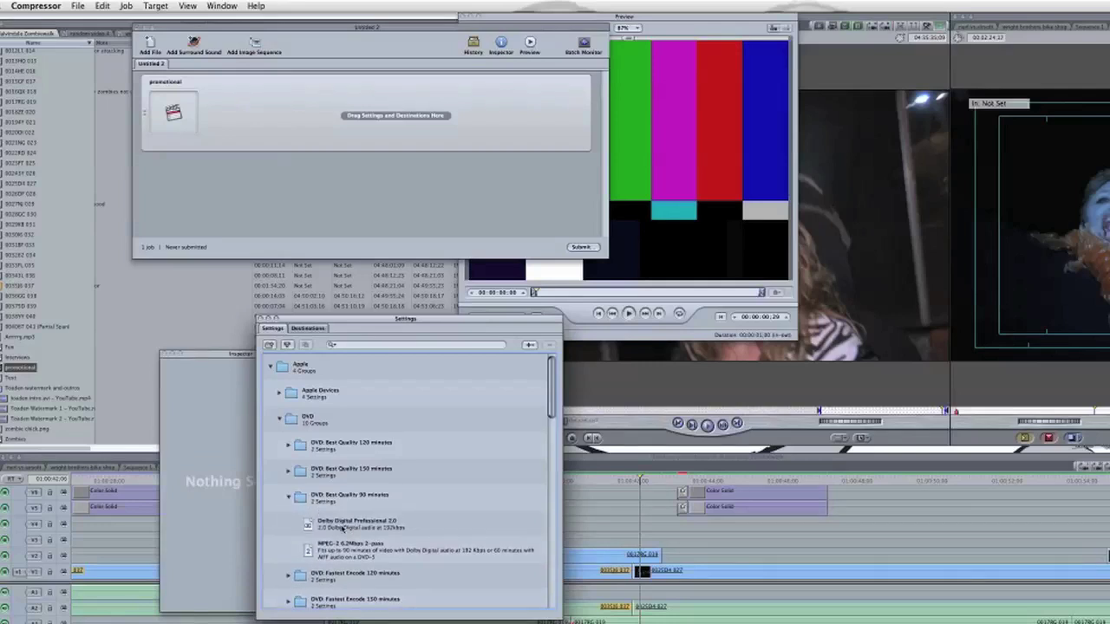
pyautogui.moveTo(351, 497); pyautogui.dragTo(386, 113)
pyautogui.moveTo(356, 555); pyautogui.dragTo(344, 172)
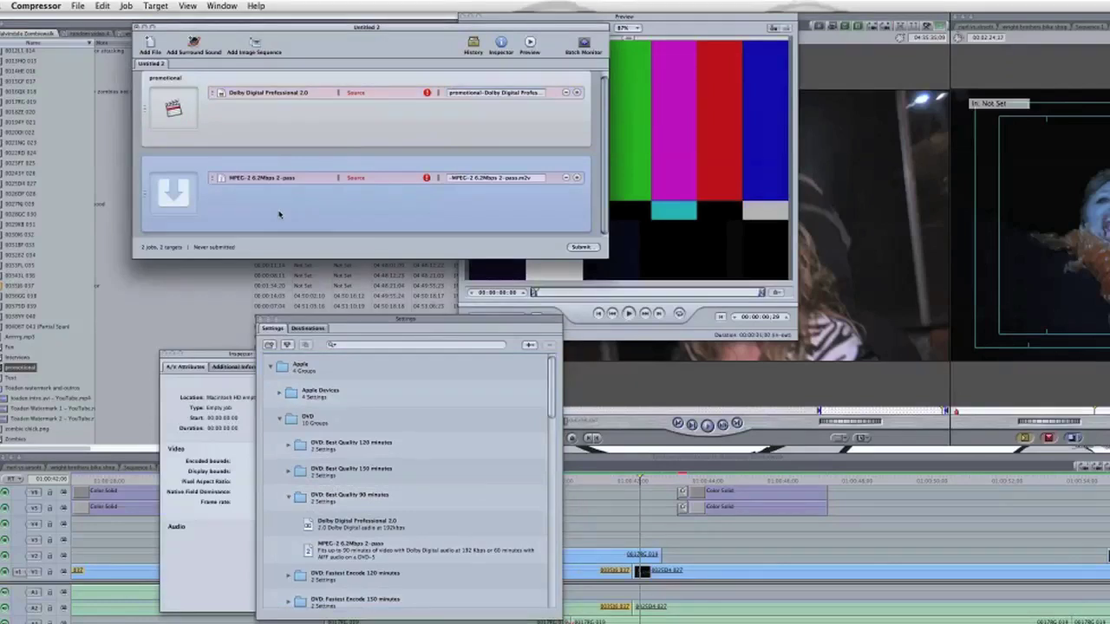
pyautogui.press('Delete')
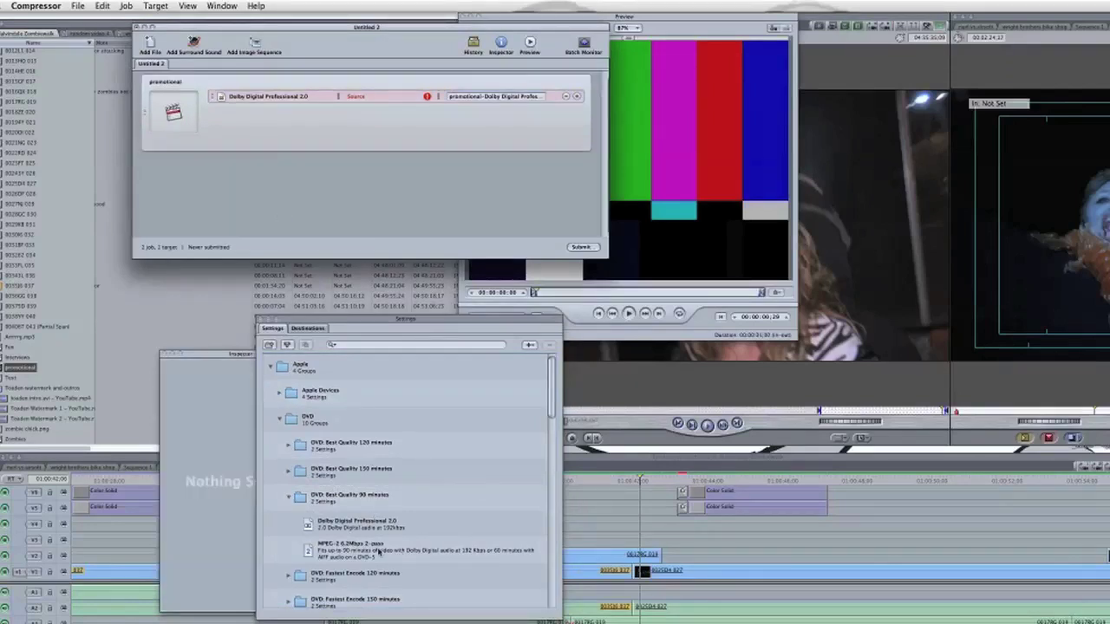
pyautogui.moveTo(378, 553); pyautogui.dragTo(398, 114)
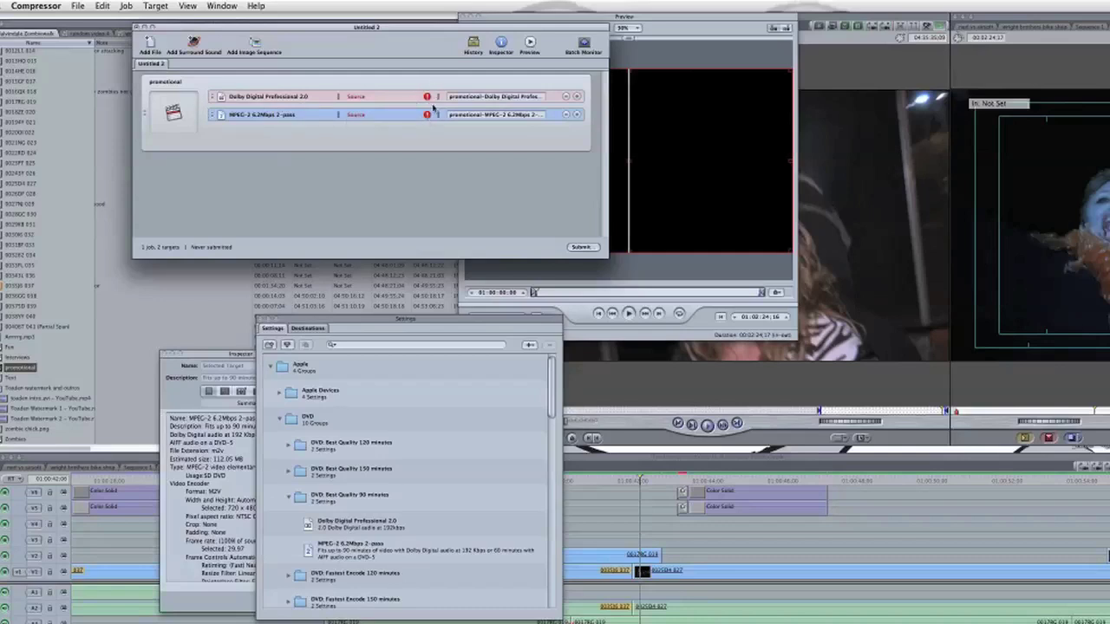
# Step: Choose a custom Other… destination for the Dolby Digital target and browse into the promotionals folder
pyautogui.click(402, 102)
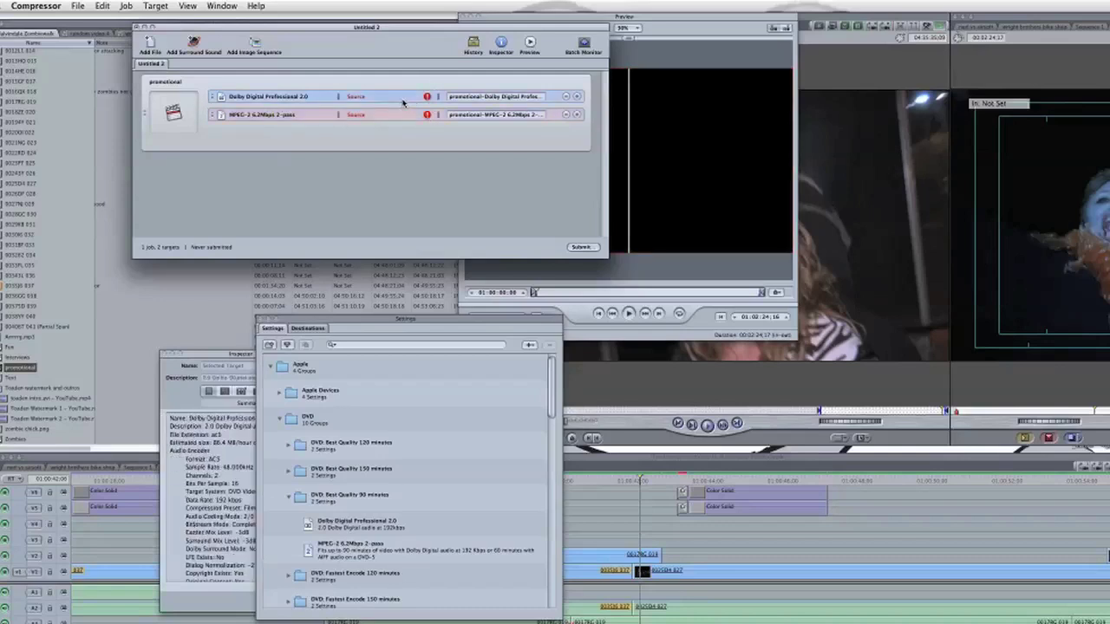
pyautogui.rightClick(402, 103)
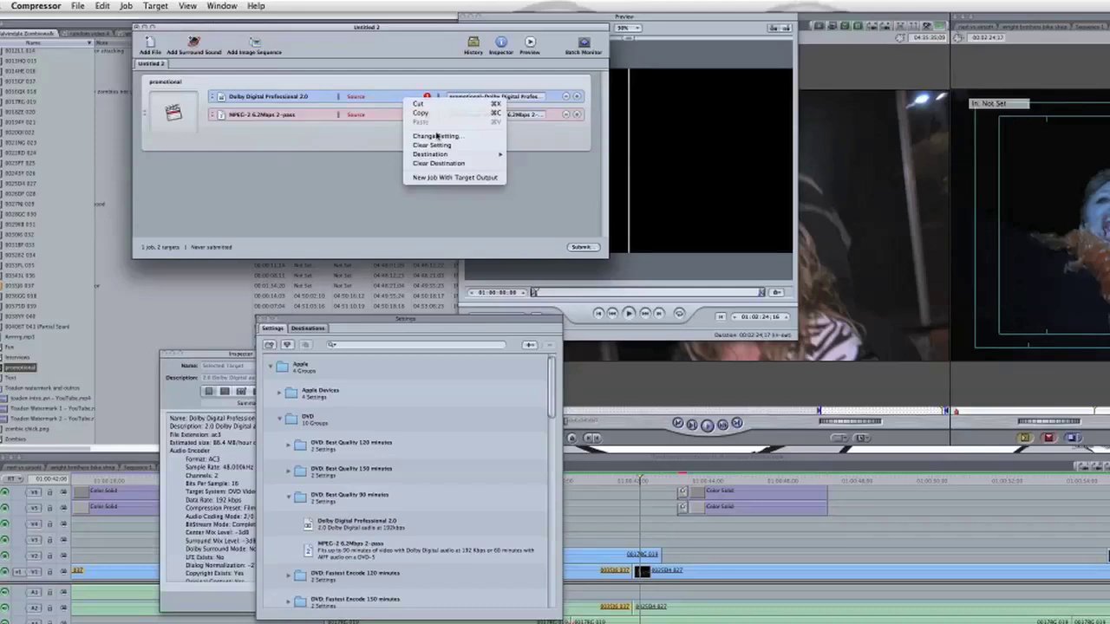
pyautogui.moveTo(441, 156)
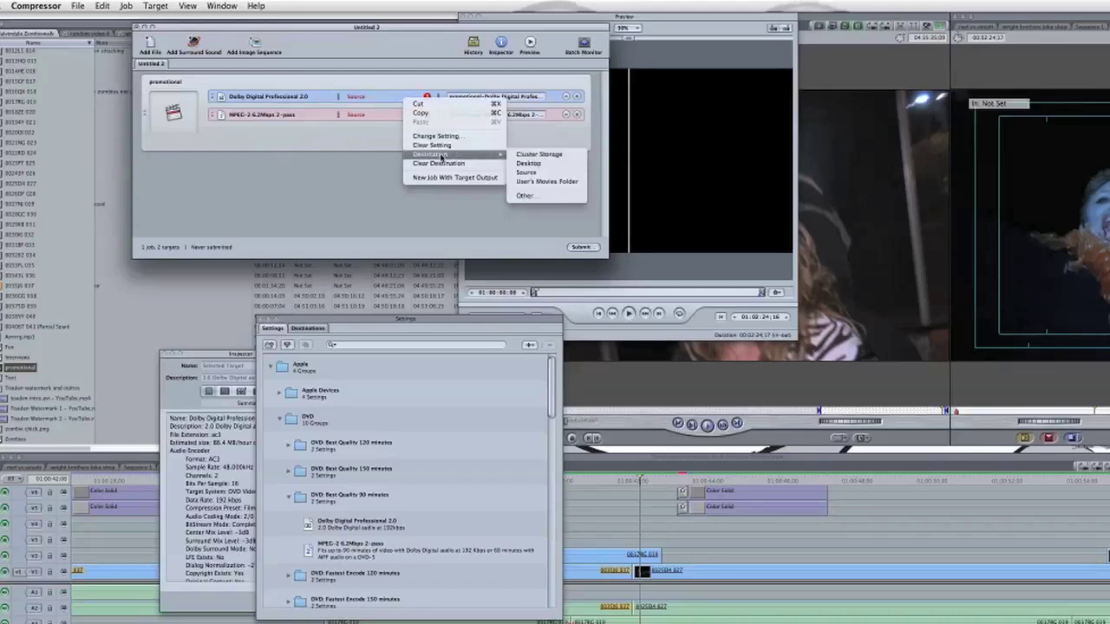
pyautogui.click(545, 199)
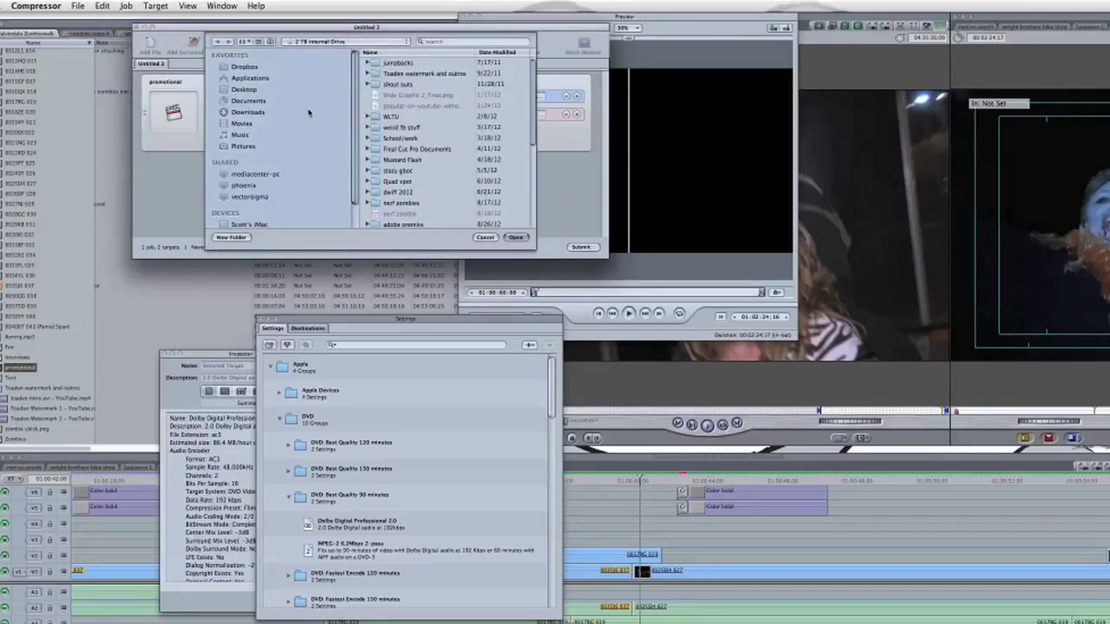
pyautogui.scroll(-3, 309, 113)
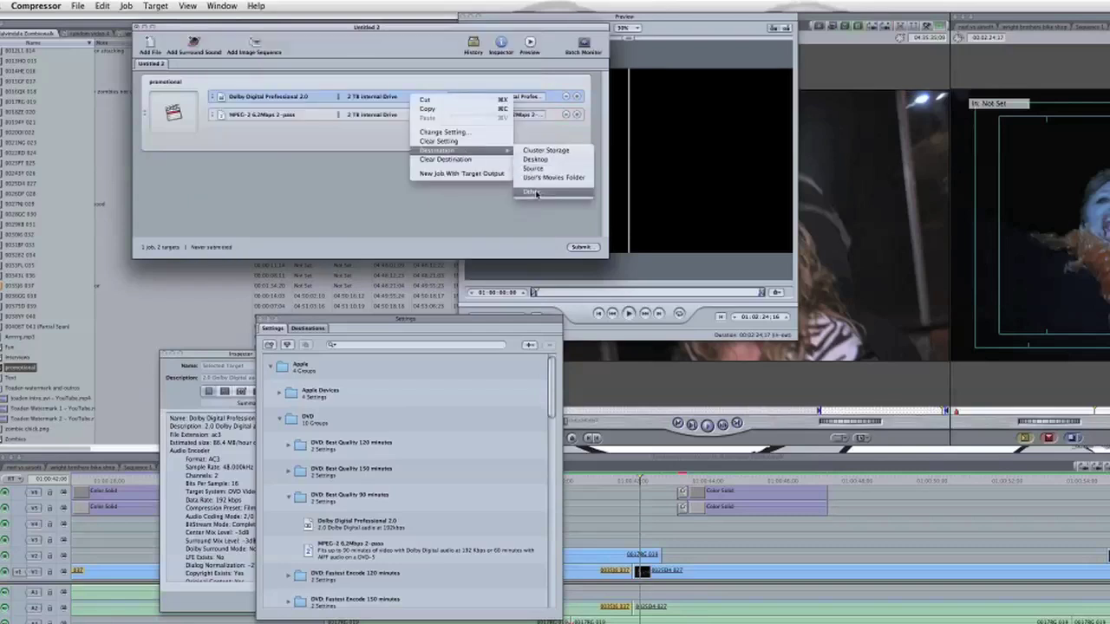
pyautogui.click(534, 190)
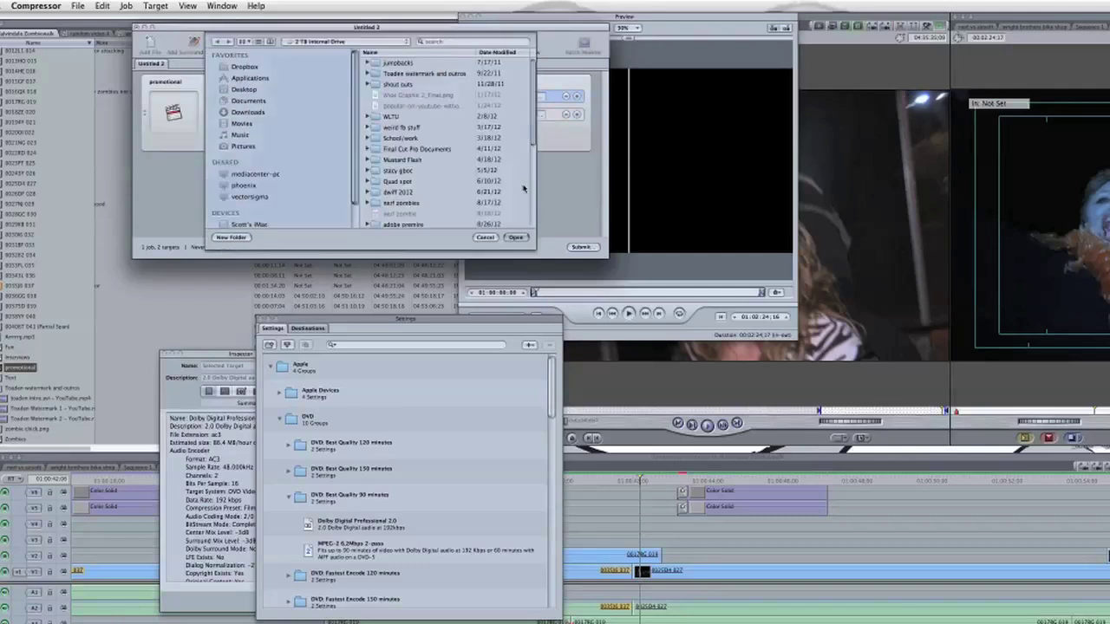
pyautogui.scroll(-5, 447, 130)
pyautogui.scroll(3, 442, 130)
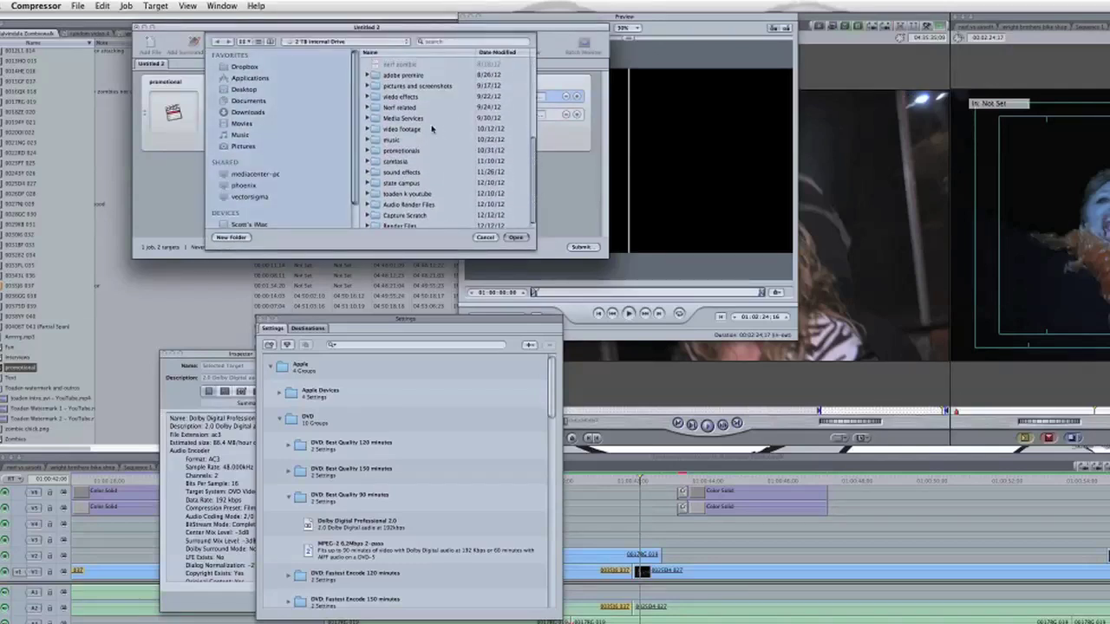
pyautogui.scroll(1, 432, 128)
pyautogui.scroll(-3, 416, 132)
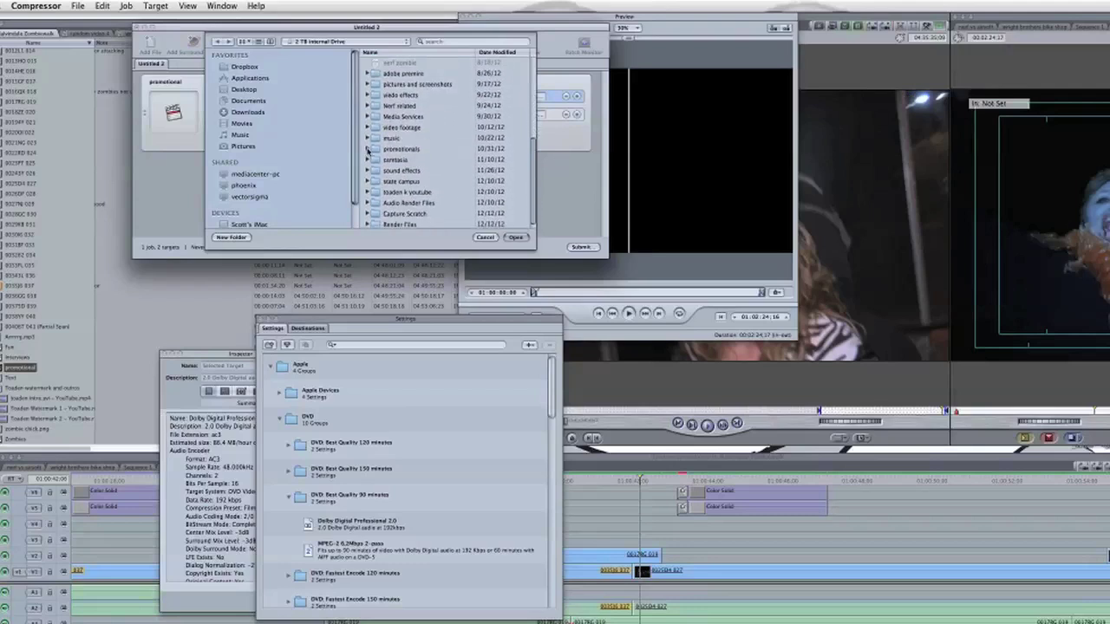
pyautogui.click(366, 149)
pyautogui.scroll(-2, 447, 178)
pyautogui.scroll(-2, 446, 178)
# Step: Create a new folder 'Melvindale Zombie Walk 2nd draft' and use it as the Dolby destination
pyautogui.click(231, 237)
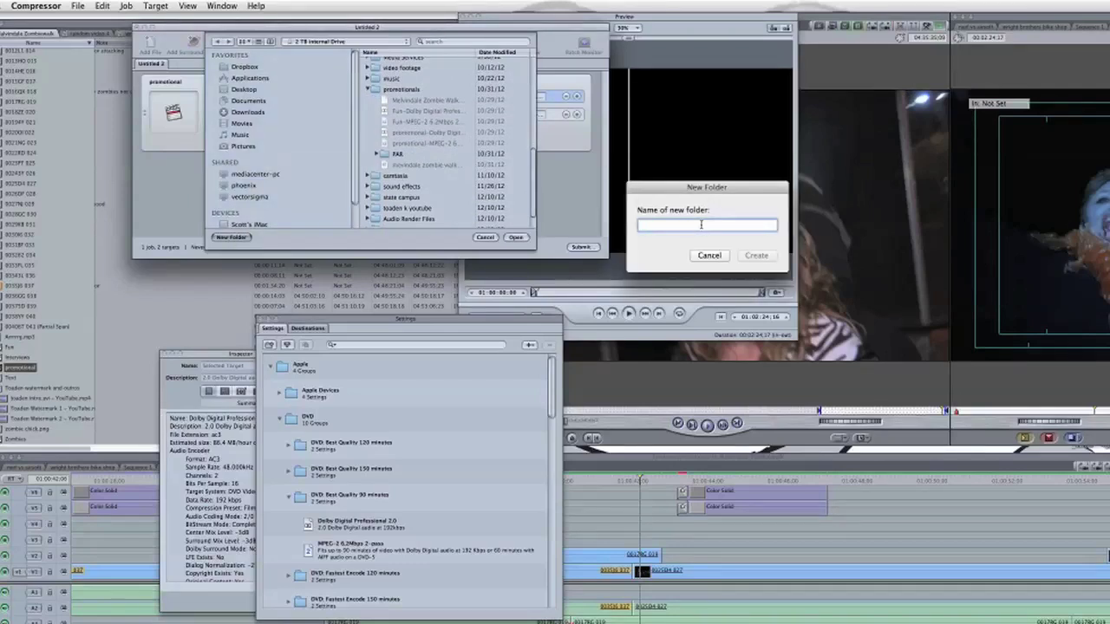
pyautogui.write('Melvindale Zombie Walk')
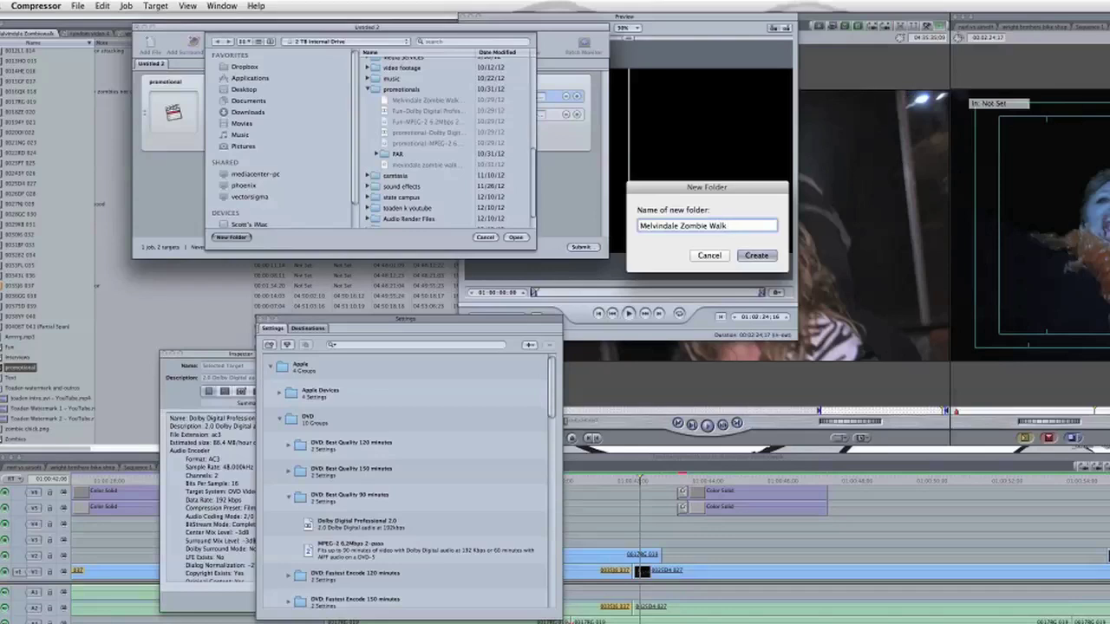
pyautogui.write(' 2nd draft')
pyautogui.click(756, 255)
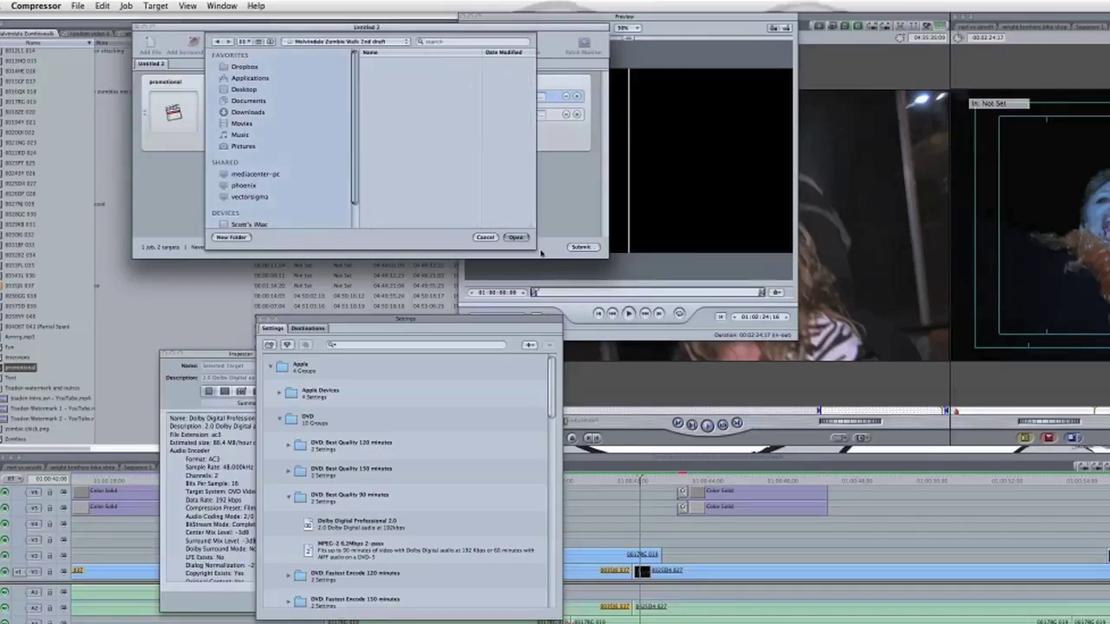
pyautogui.click(519, 238)
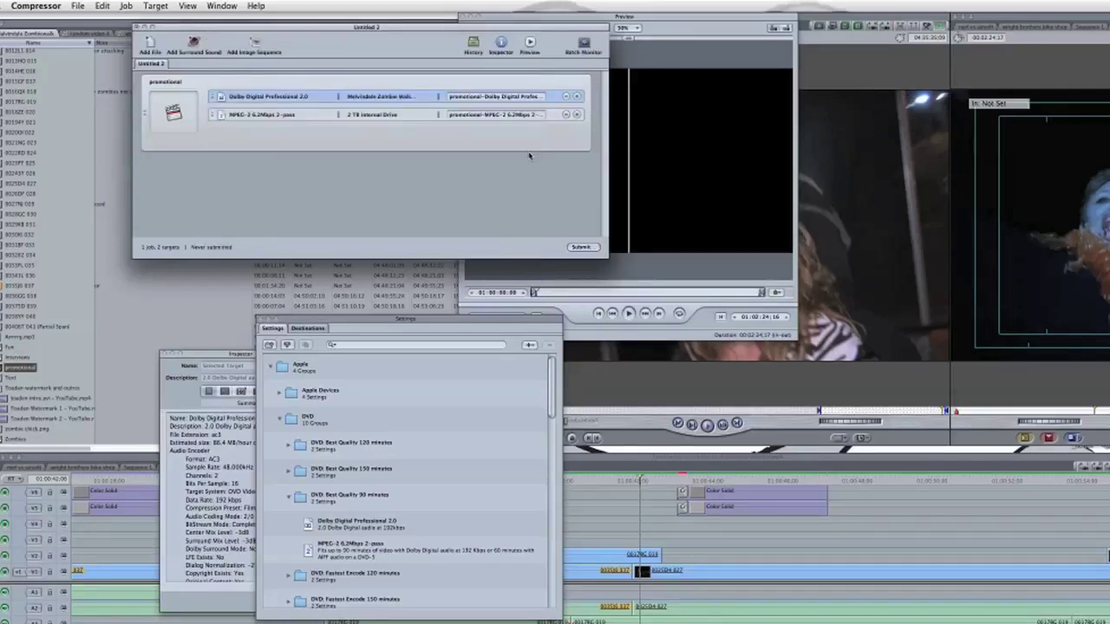
# Step: Point the MPEG-2 target's destination to the same Melvindale Zombie Walk 2nd draft folder
pyautogui.rightClick(420, 113)
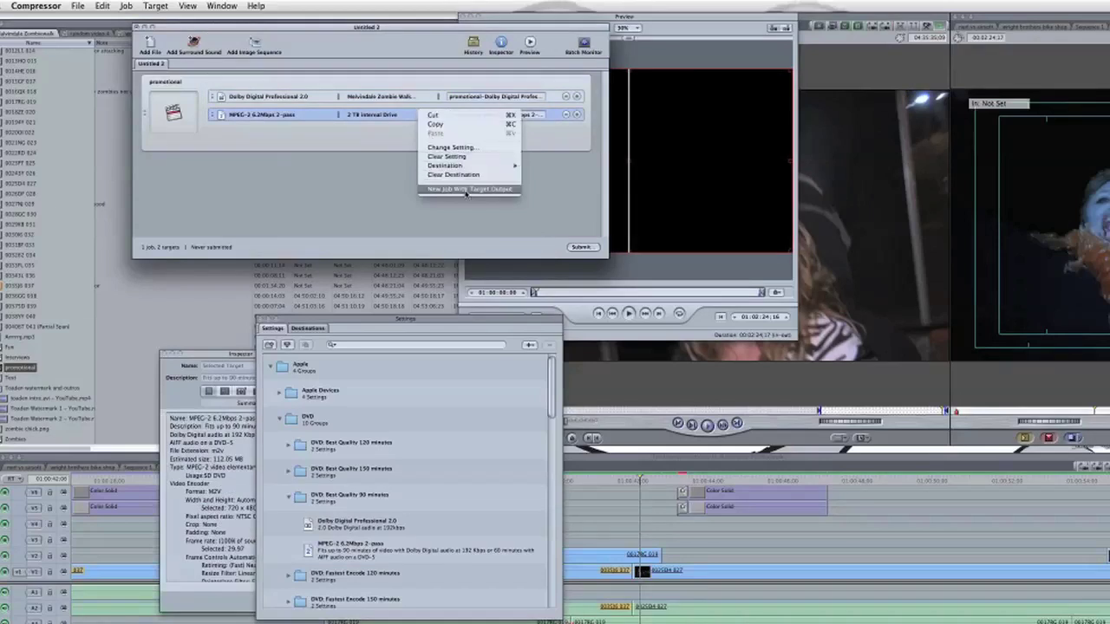
pyautogui.moveTo(467, 166)
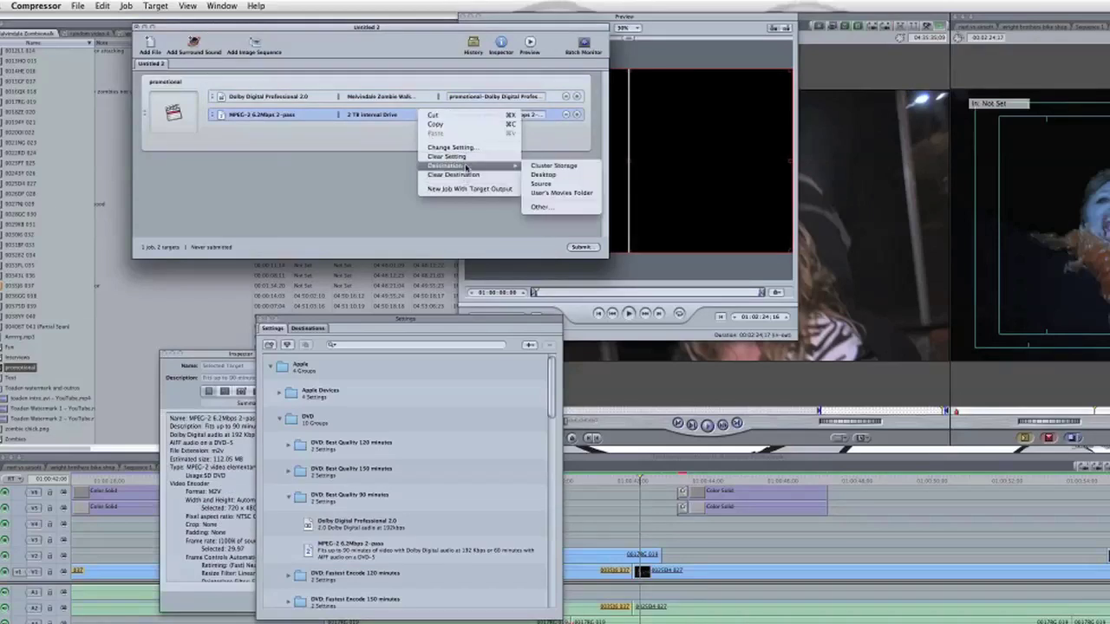
pyautogui.click(539, 207)
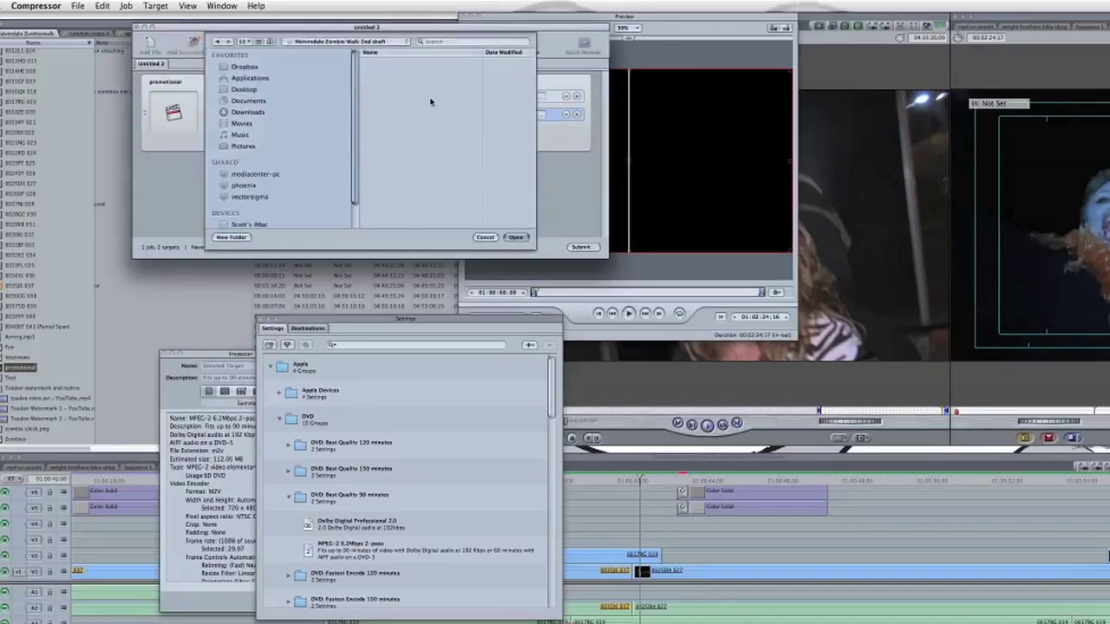
pyautogui.click(519, 238)
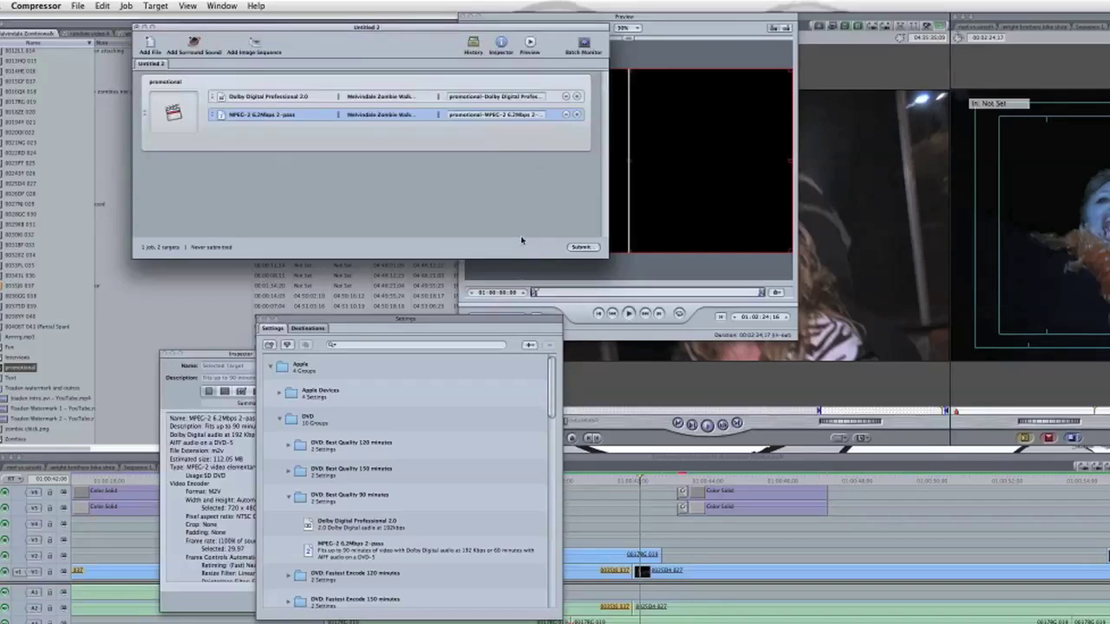
# Step: Submit the batch named 'Nelvindale Zombie walk 2nd draft' on This Computer at High priority
pyautogui.click(590, 248)
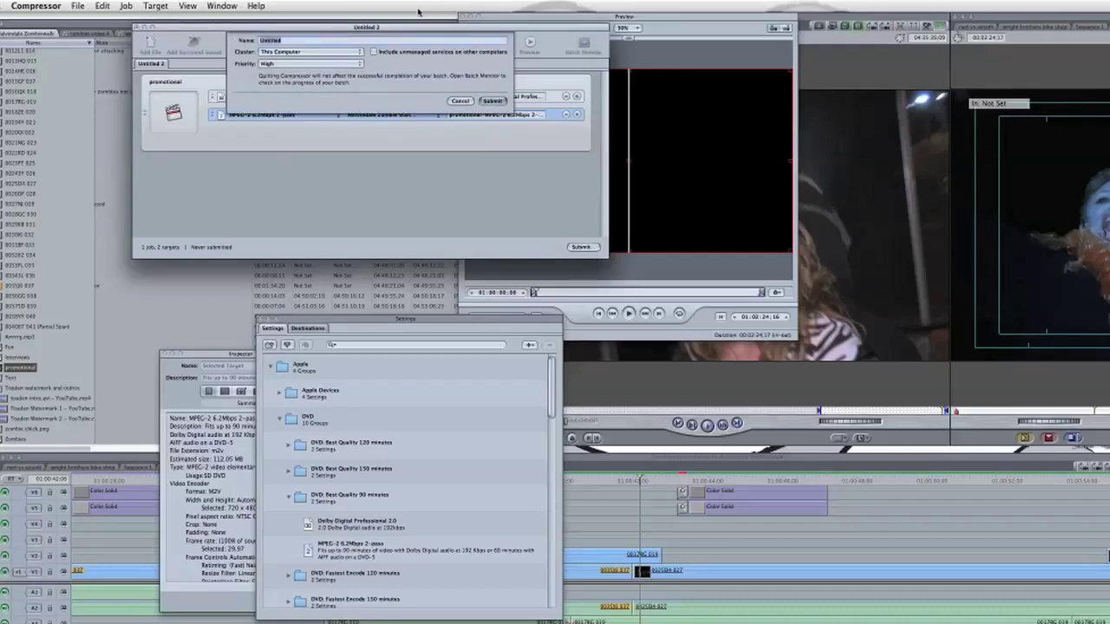
pyautogui.write('Nelvindale Zombie walk 2nd draft')
pyautogui.click(496, 101)
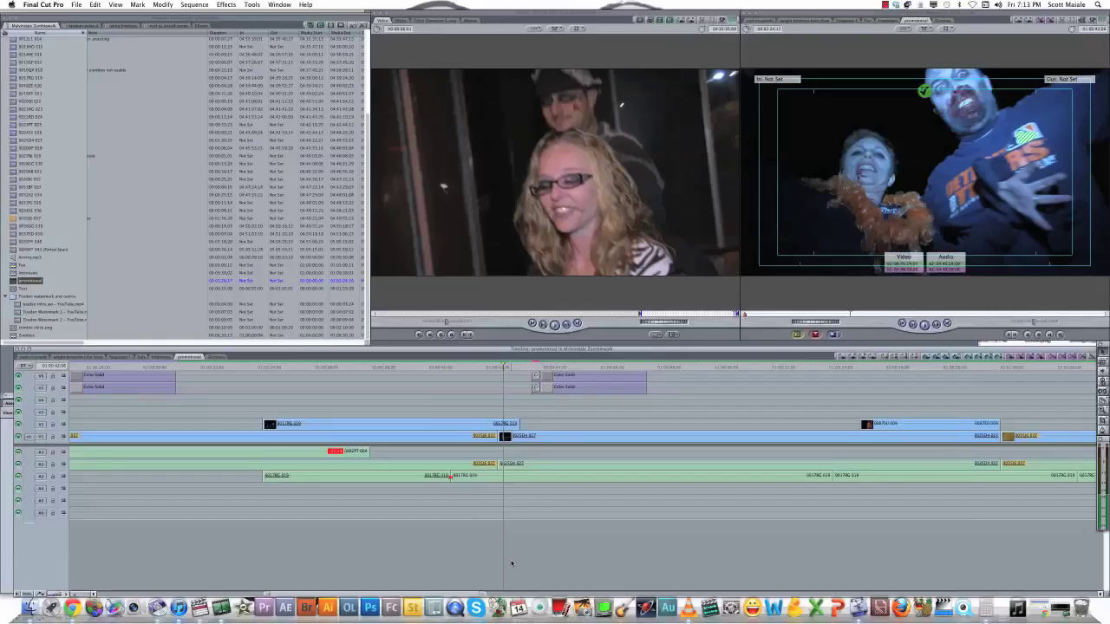
# Step: Bring Compressor back from the Dock to view its History window
pyautogui.click(858, 607)
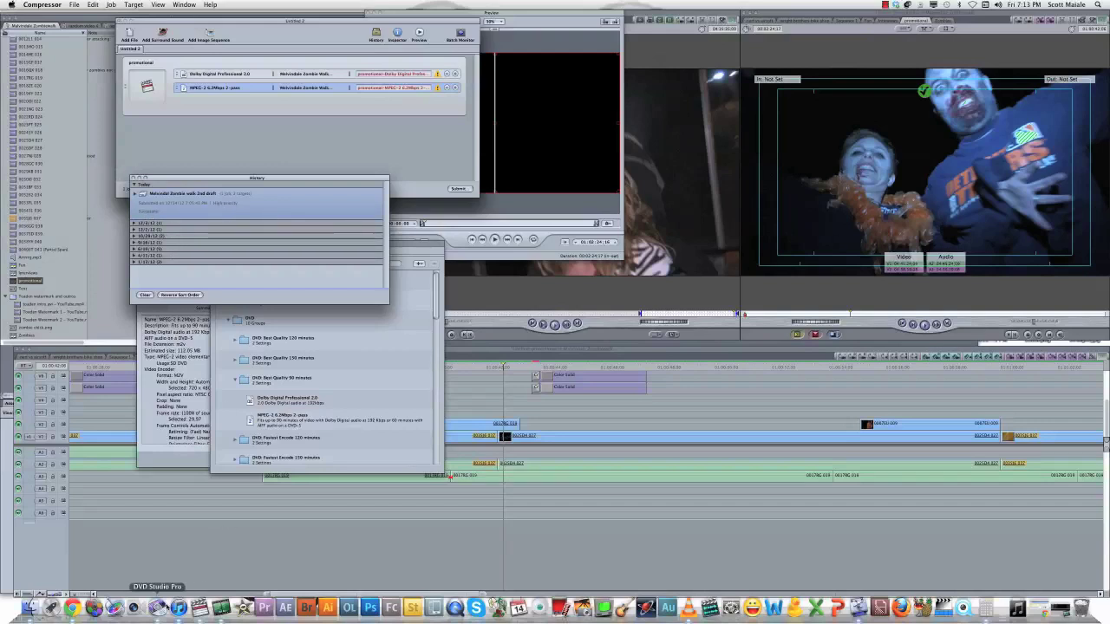
# Step: Switch to DVD Studio Pro and browse the Audio palette's folders, including Music and dvd audio
pyautogui.click(157, 607)
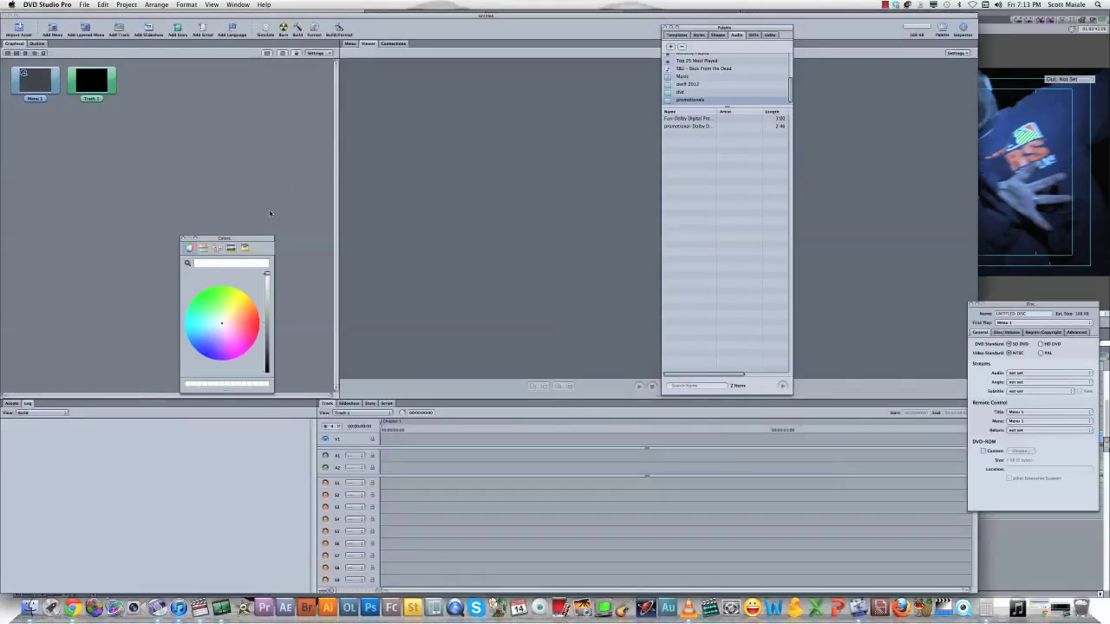
pyautogui.click(85, 5)
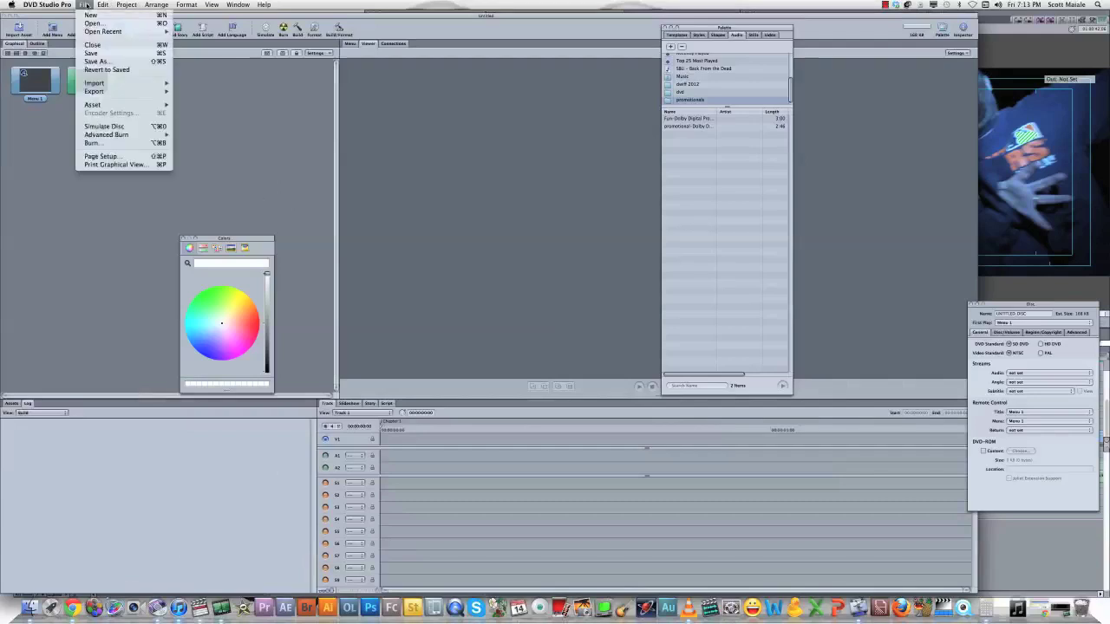
pyautogui.press('super+t')
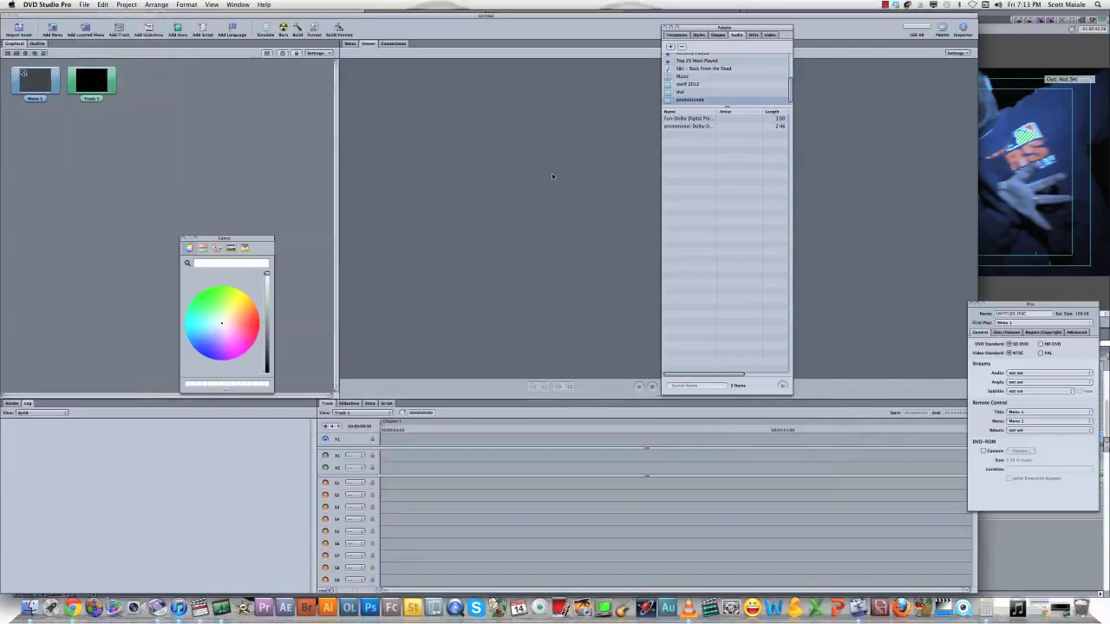
pyautogui.click(669, 94)
pyautogui.press('Up')
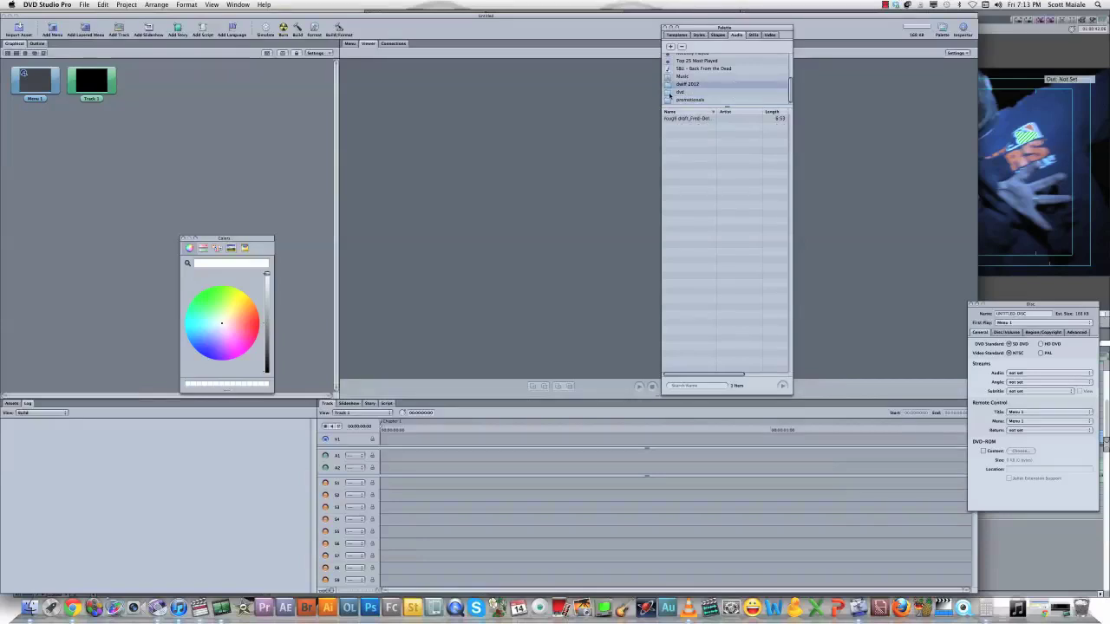
pyautogui.press('Up')
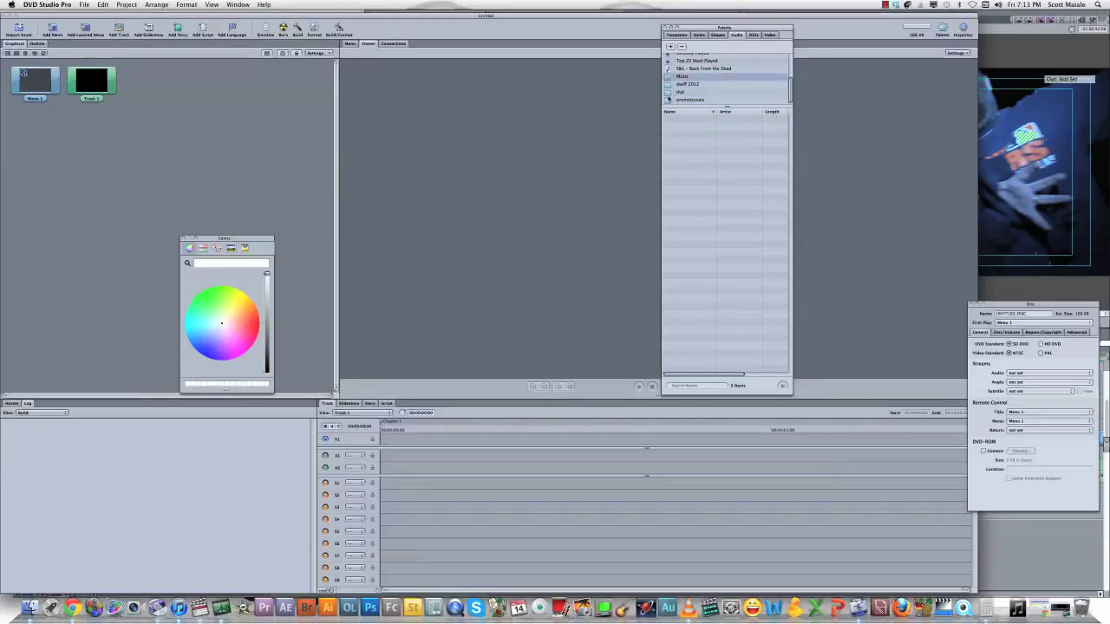
pyautogui.click(669, 94)
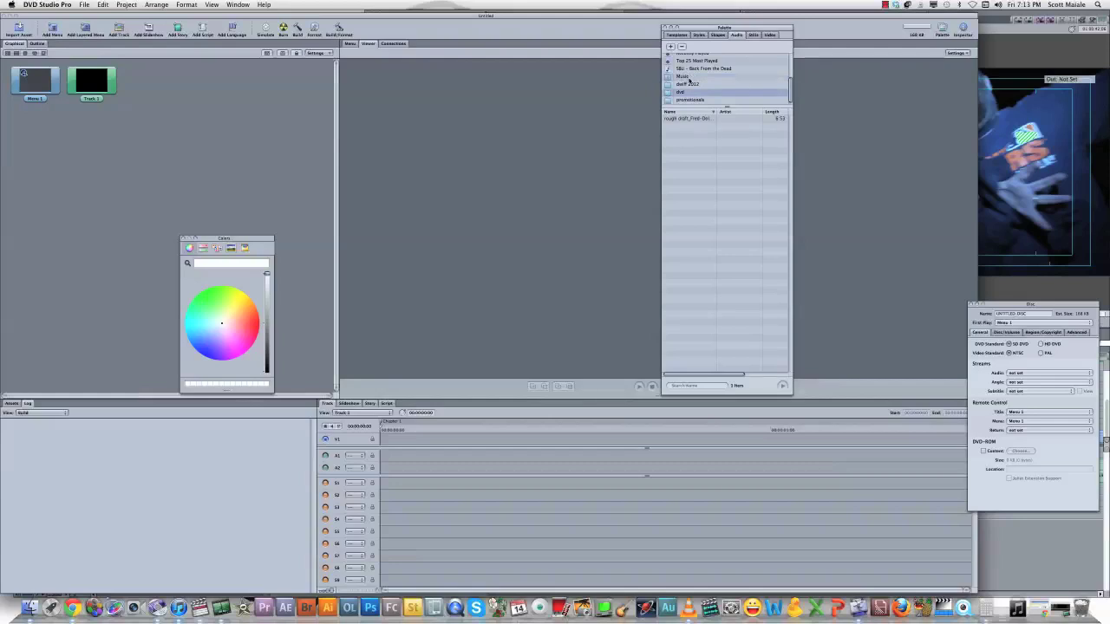
# Step: Add the Melvindale Zombie Walk 2nd draft folder to the Audio palette and drag its Dolby Digital file onto A1
pyautogui.click(670, 47)
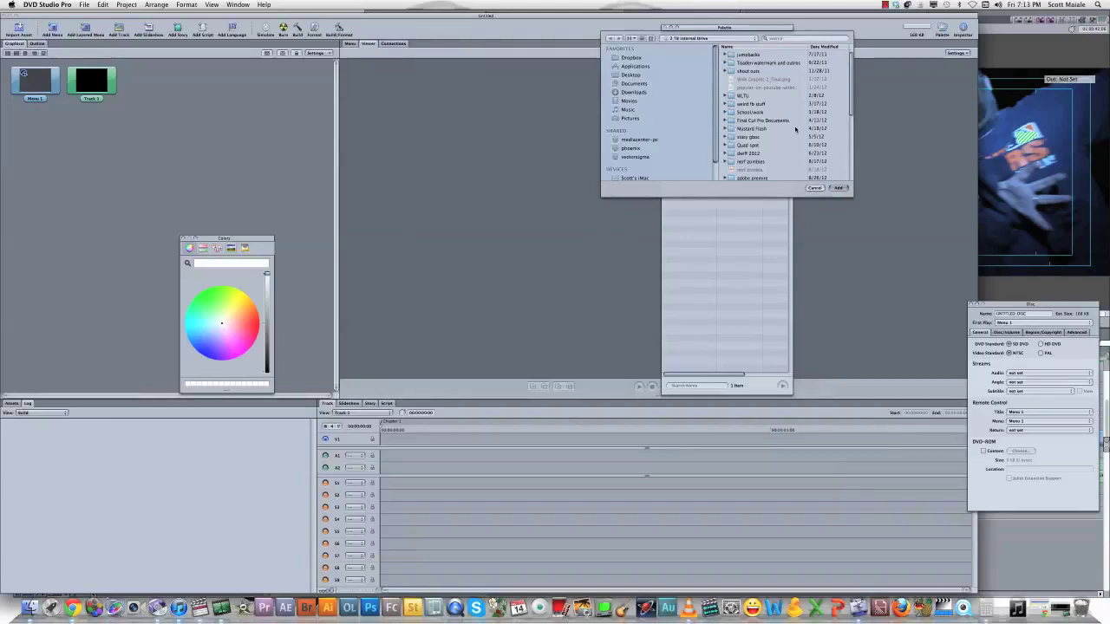
pyautogui.scroll(-5, 794, 129)
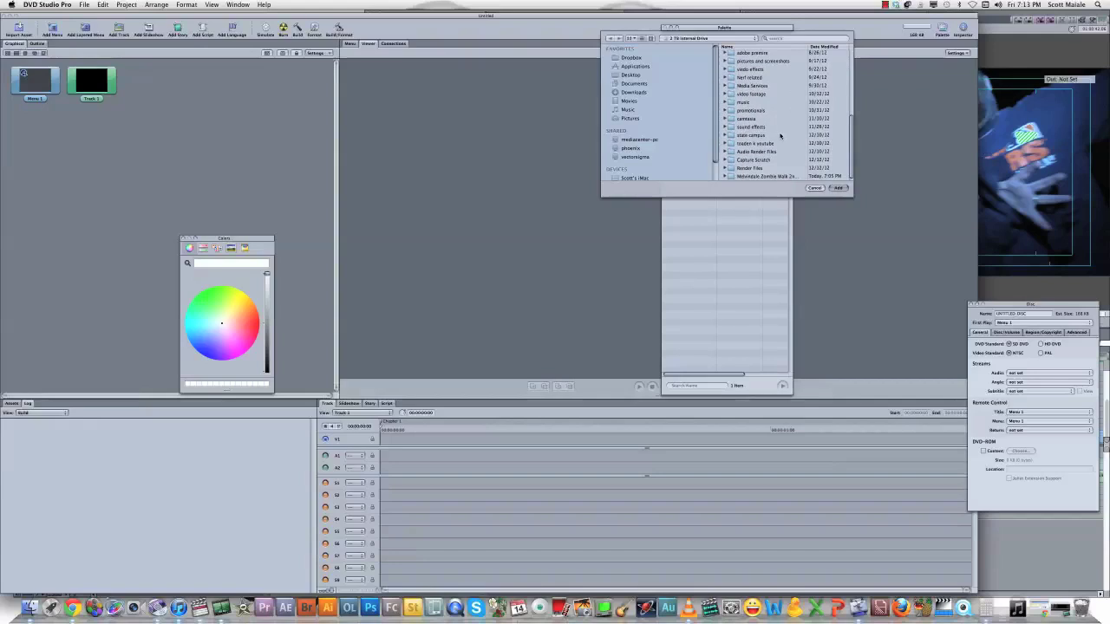
pyautogui.click(732, 177)
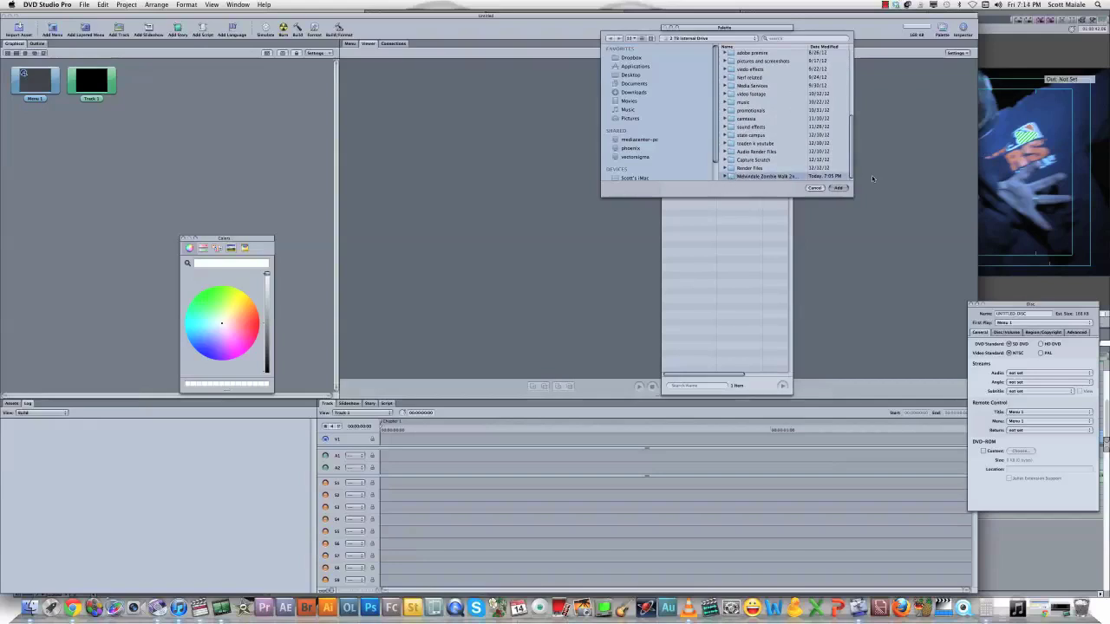
pyautogui.click(839, 187)
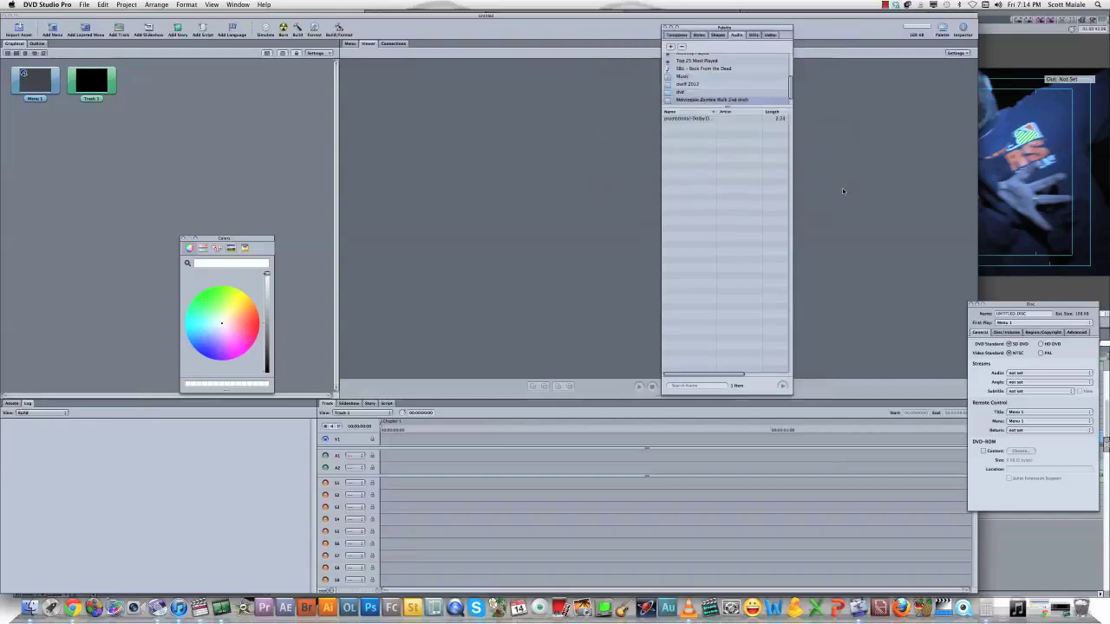
pyautogui.click(694, 121)
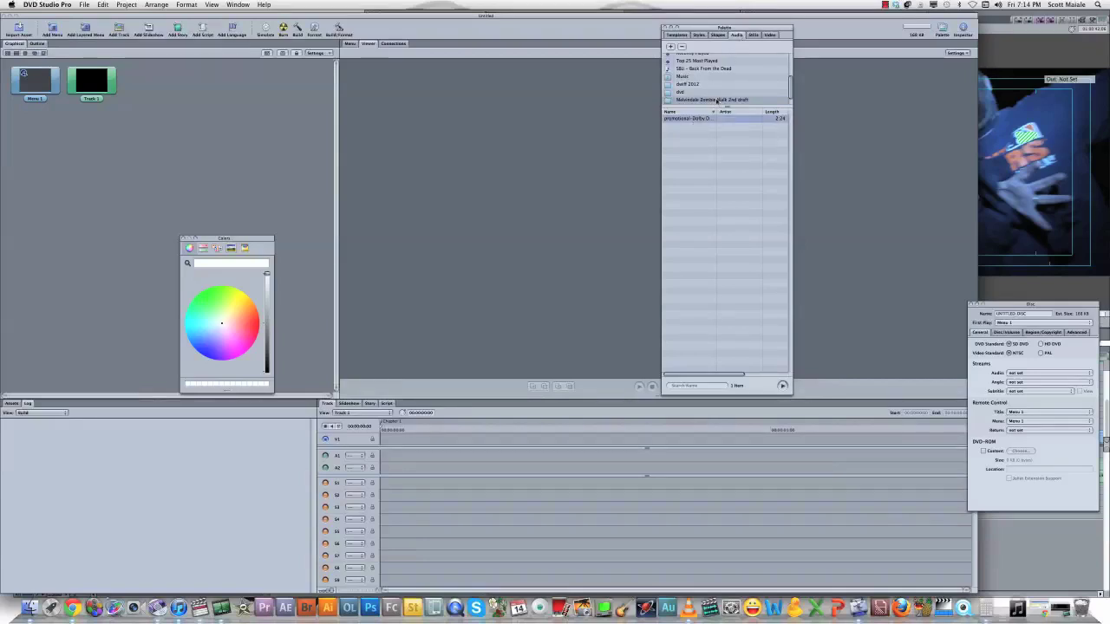
pyautogui.moveTo(705, 120); pyautogui.dragTo(100, 87)
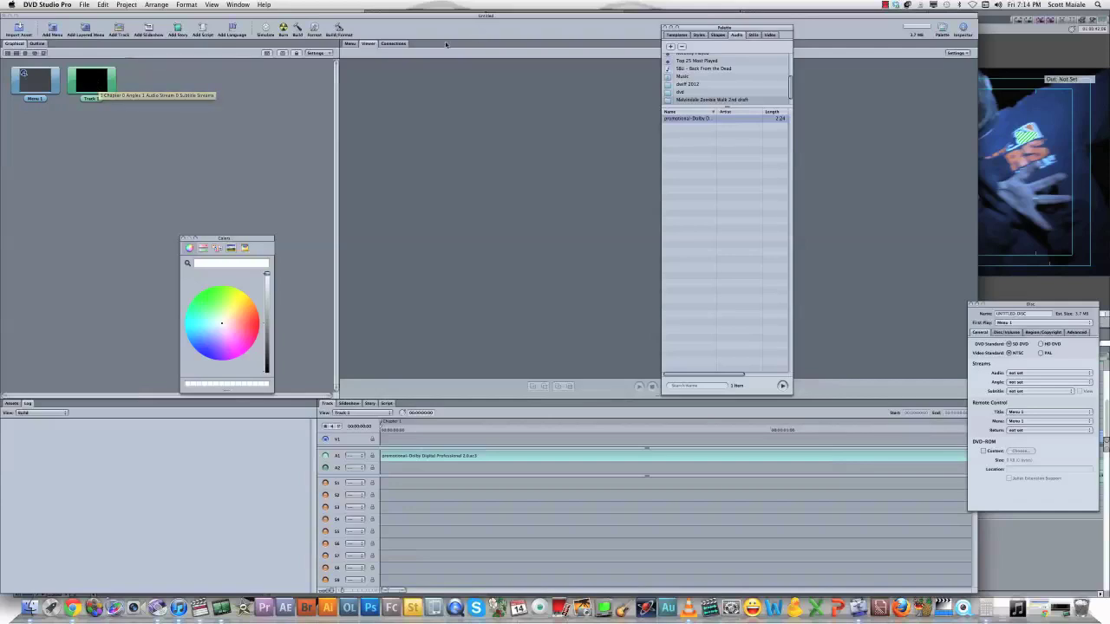
# Step: Add the Zombie Walk folder to the Video palette and place the promotional MPEG-2 clip on Track 1
pyautogui.click(769, 35)
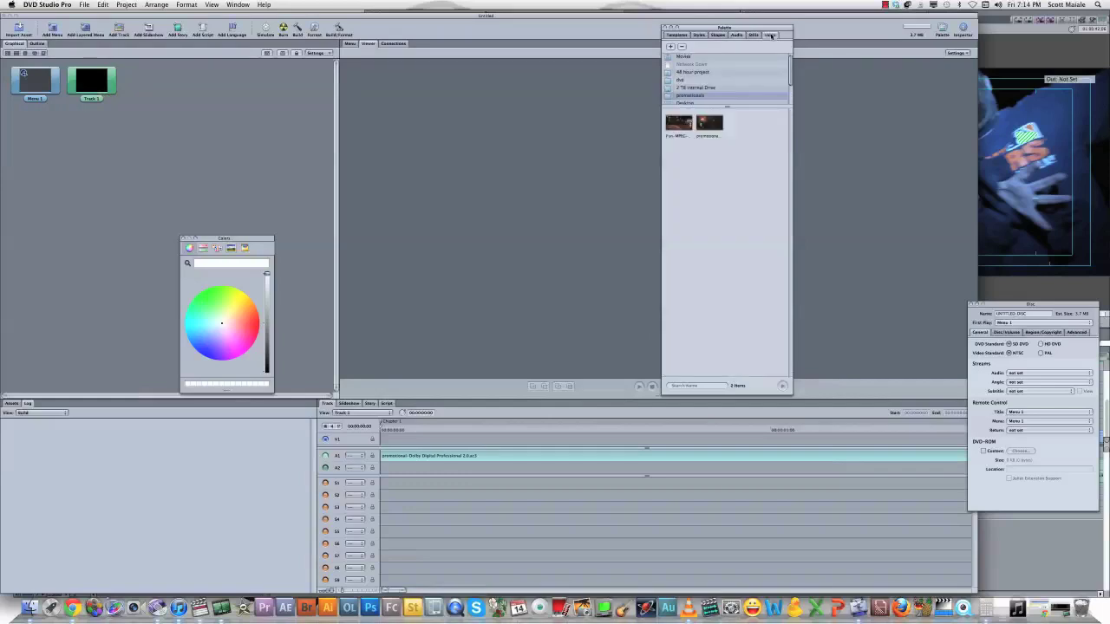
pyautogui.click(669, 46)
pyautogui.scroll(-5, 779, 132)
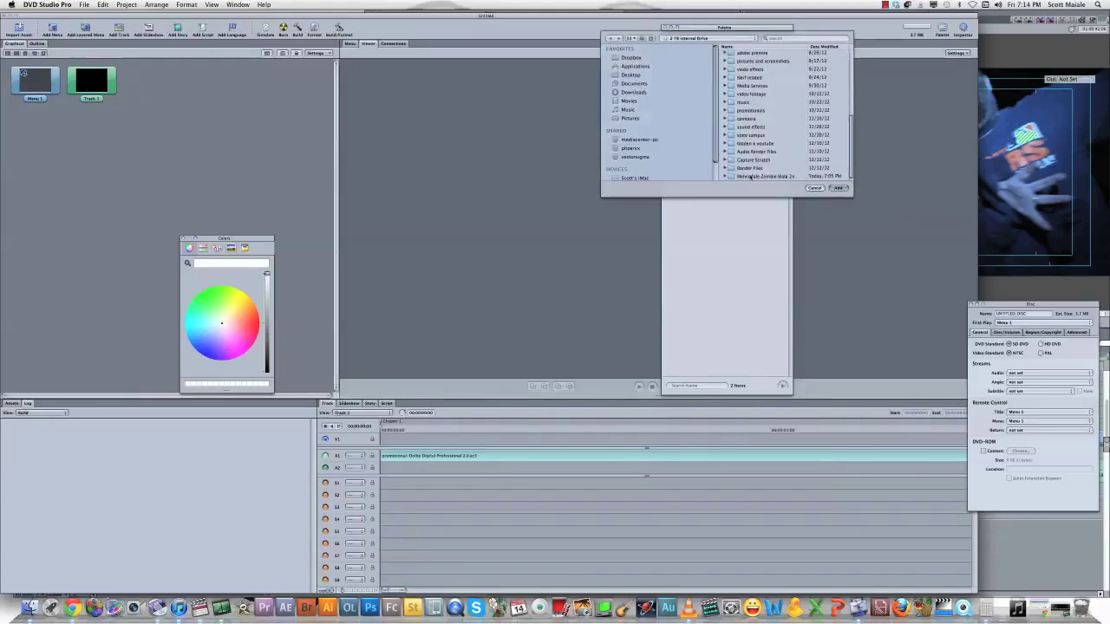
pyautogui.click(735, 178)
pyautogui.click(838, 188)
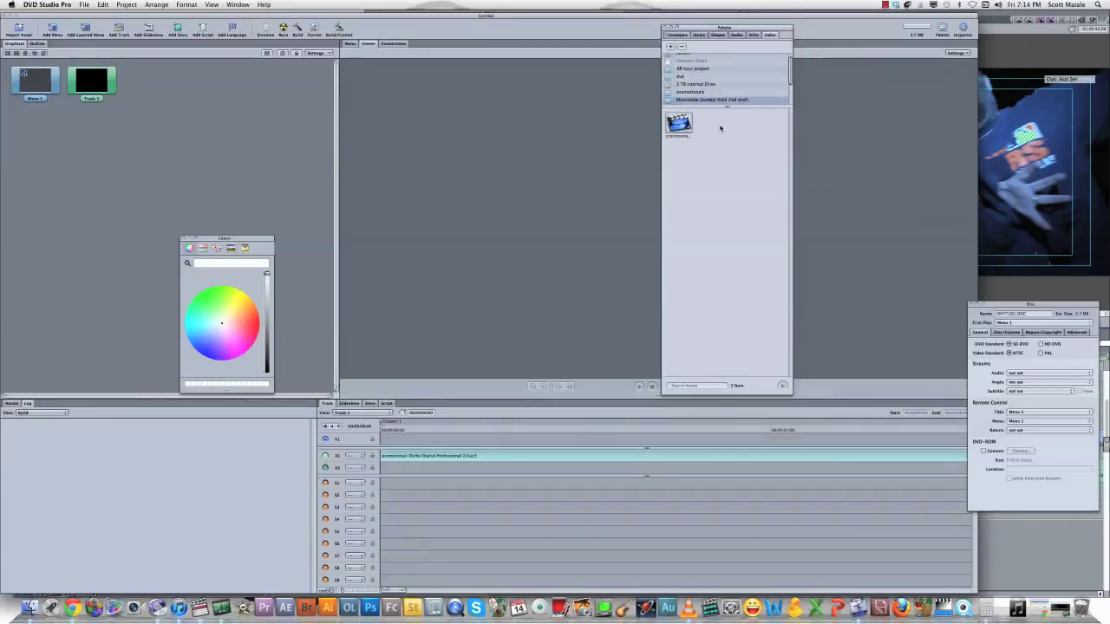
pyautogui.moveTo(2, 133); pyautogui.dragTo(100, 93)
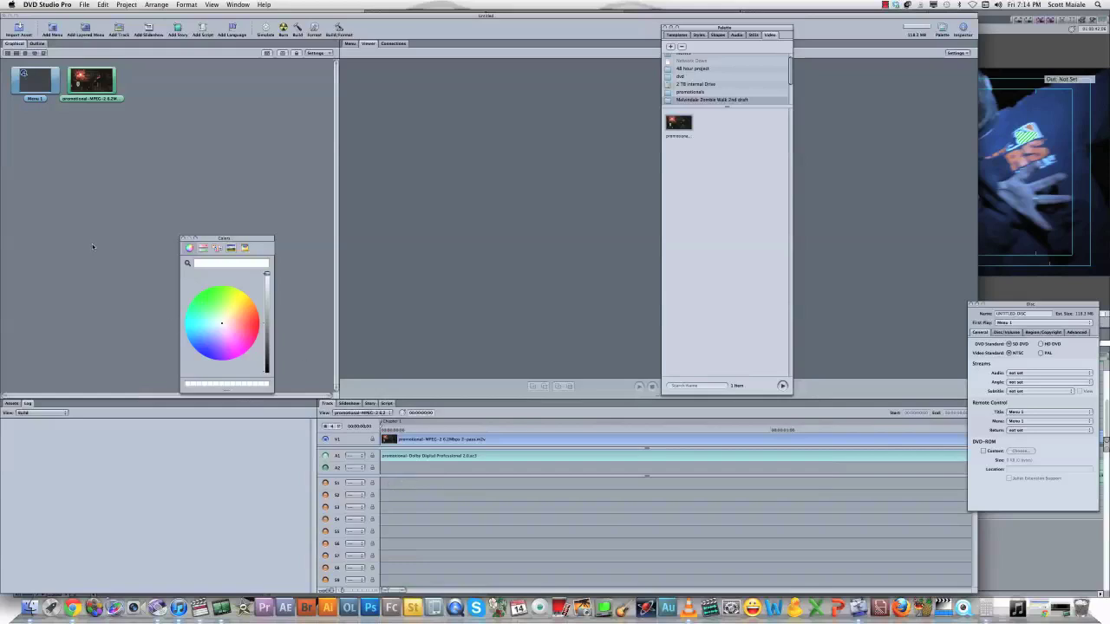
# Step: Select the default Menu 1 tile and delete it
pyautogui.click(53, 78)
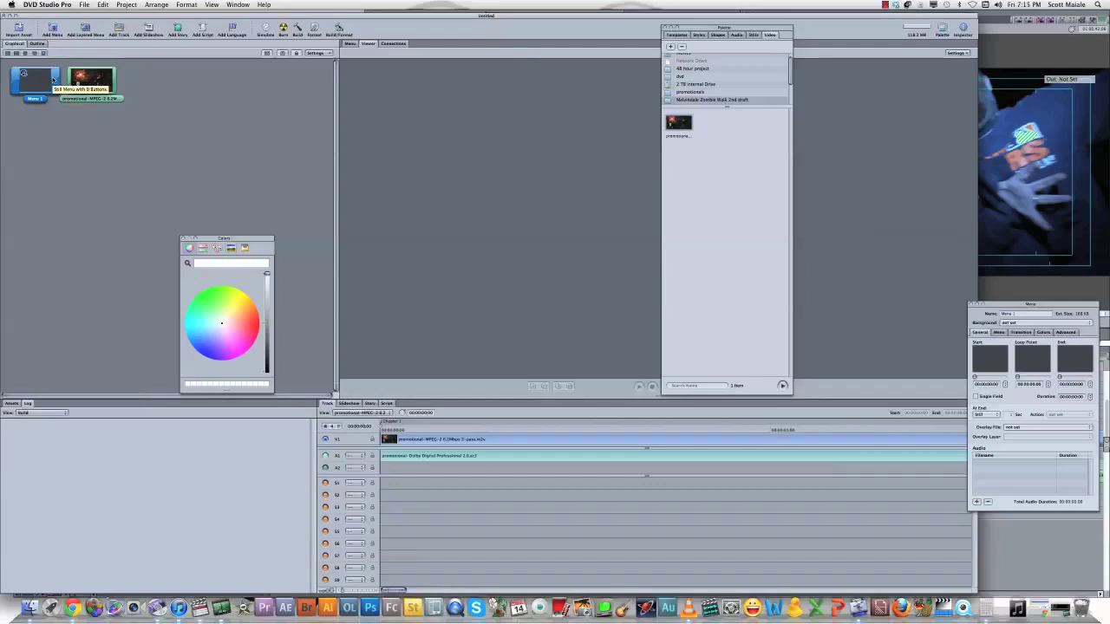
pyautogui.press('Delete')
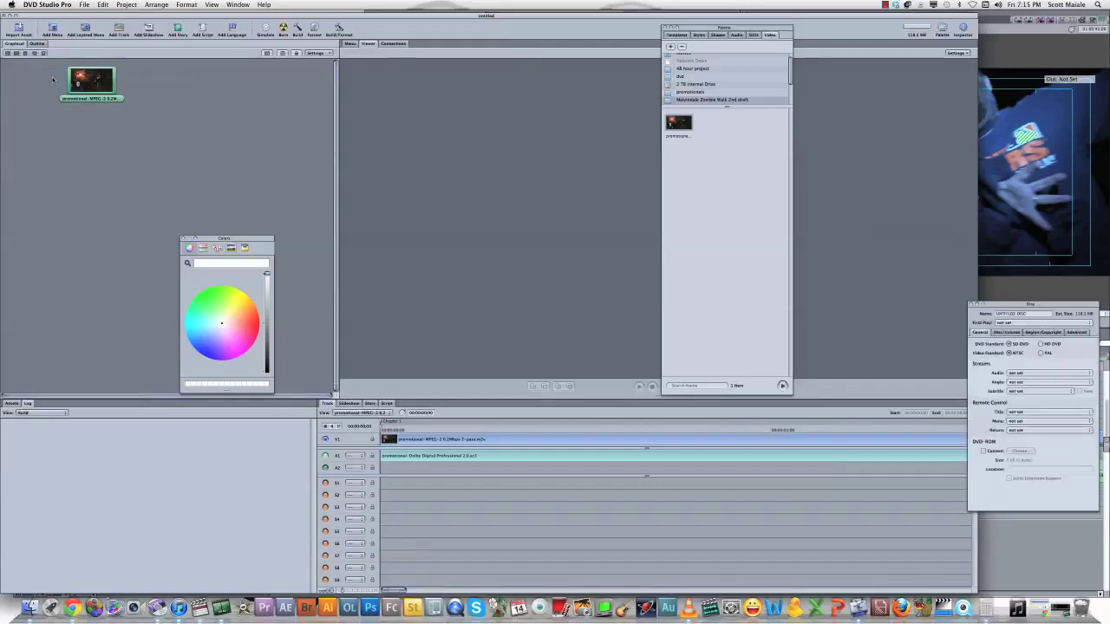
# Step: Set the promotional video track as the disc's First Play
pyautogui.click(93, 82)
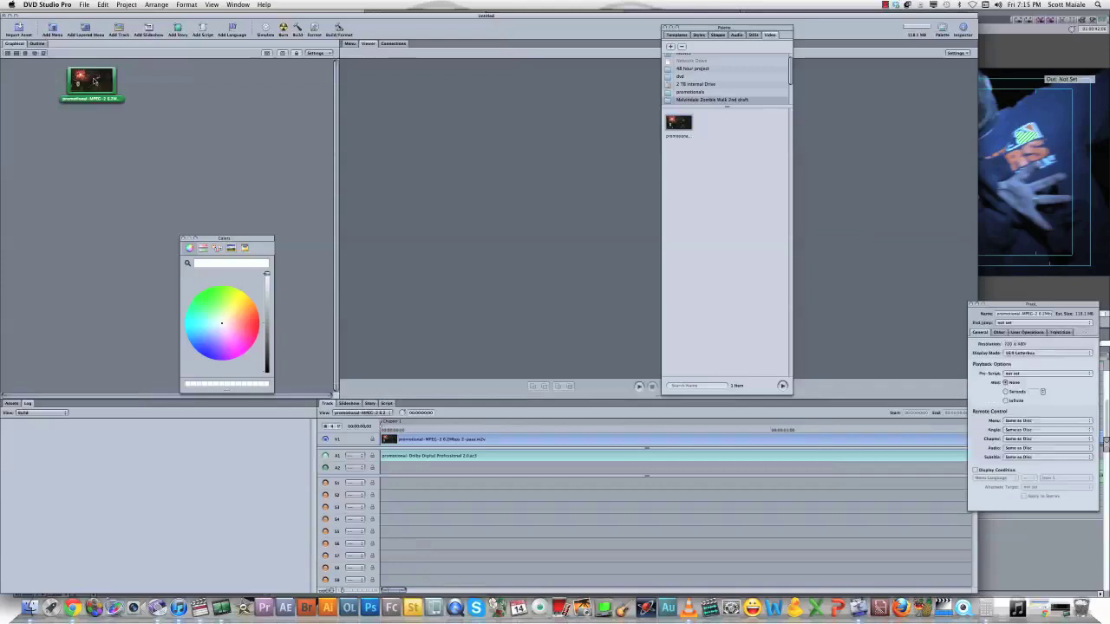
pyautogui.rightClick(93, 83)
pyautogui.click(93, 83)
pyautogui.rightClick(94, 82)
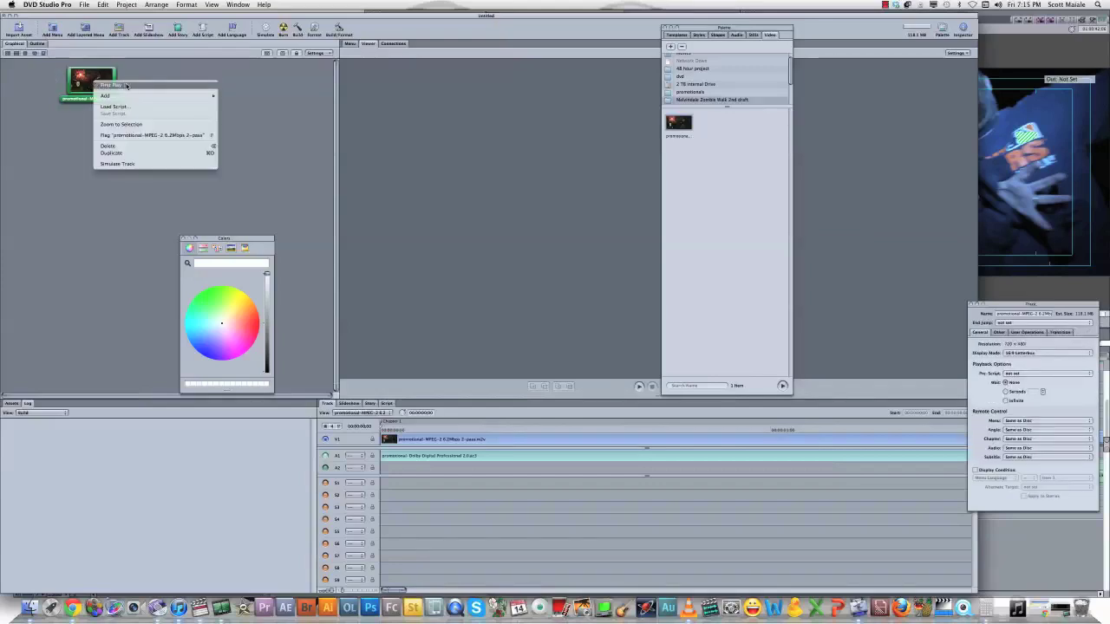
pyautogui.click(127, 85)
pyautogui.rightClick(98, 87)
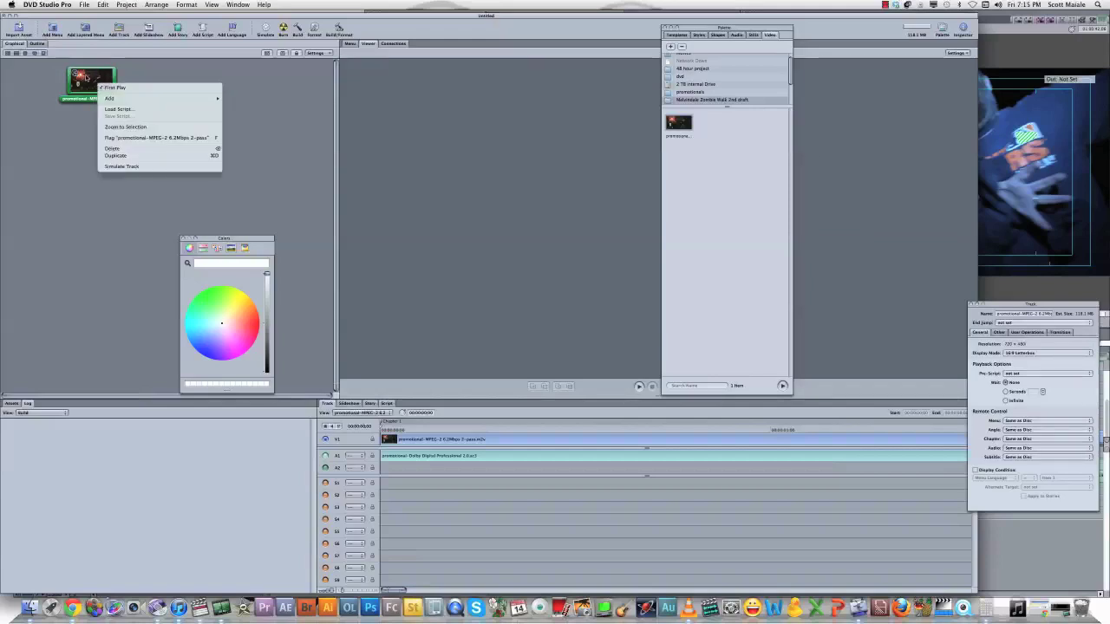
pyautogui.click(113, 87)
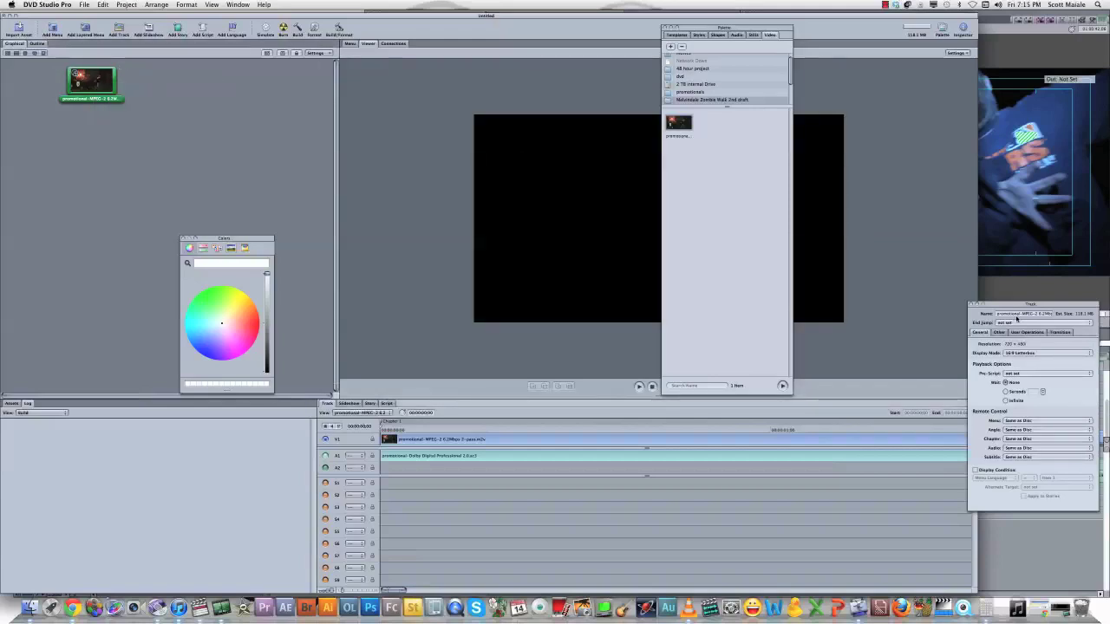
# Step: In the Track Inspector, set End Jump to the track's Chapter 1 and leave the menu button as Same as Disc
pyautogui.moveTo(1017, 305); pyautogui.dragTo(344, 206)
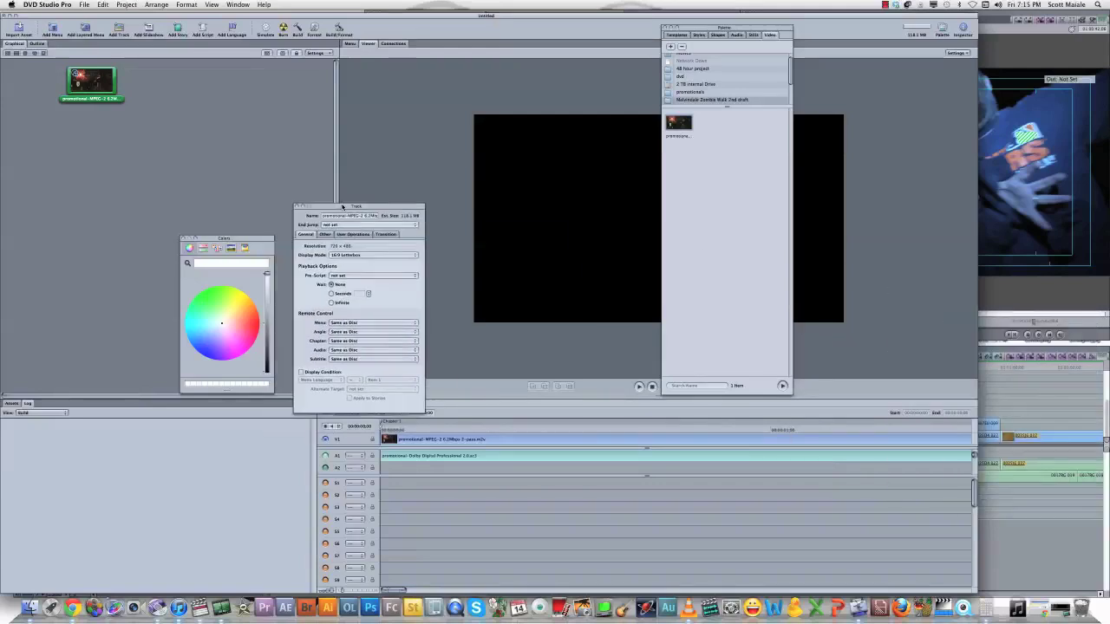
pyautogui.click(364, 275)
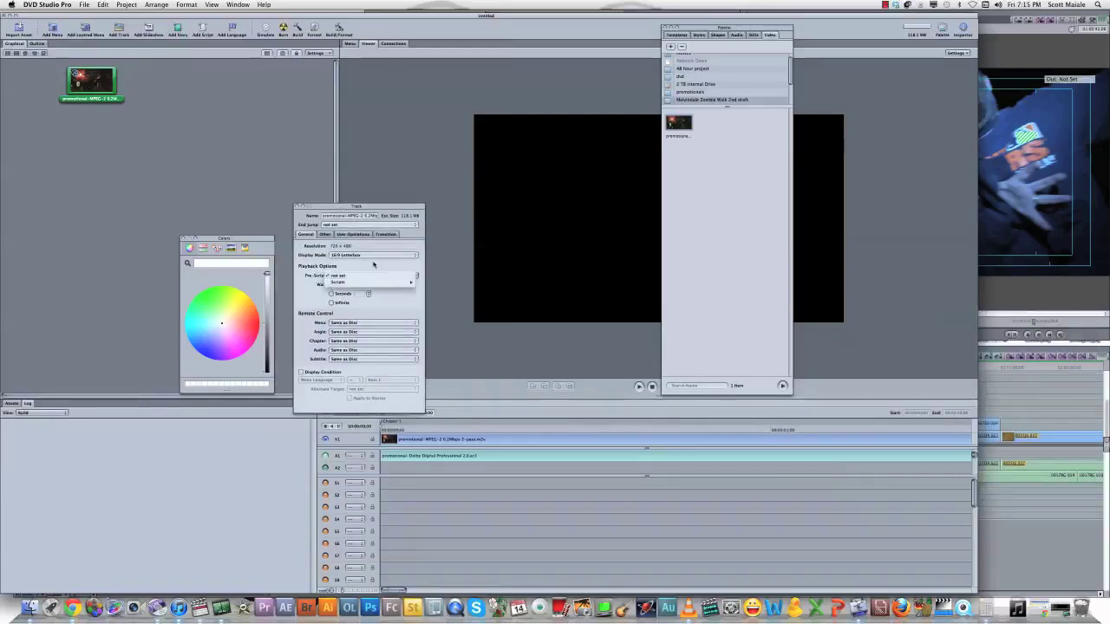
pyautogui.click(364, 276)
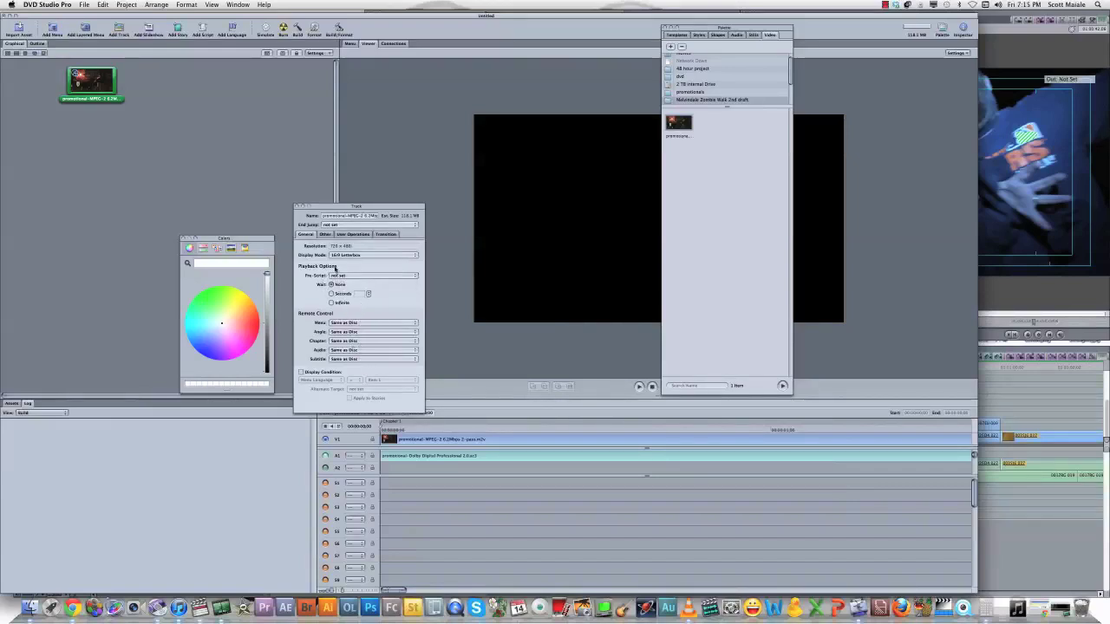
pyautogui.click(399, 225)
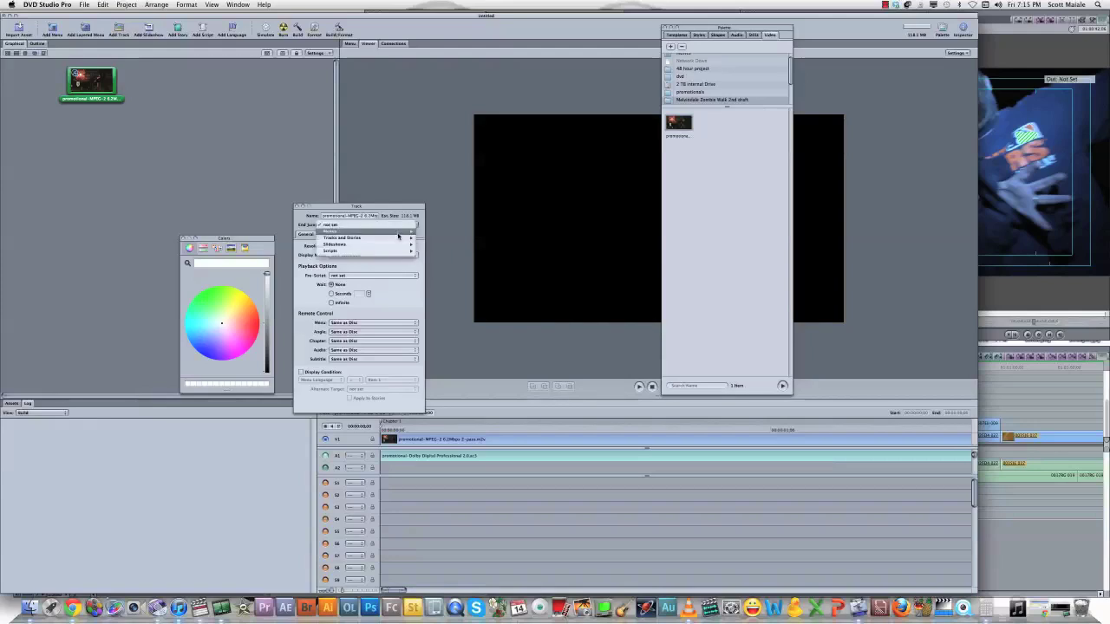
pyautogui.moveTo(397, 241)
pyautogui.moveTo(460, 241)
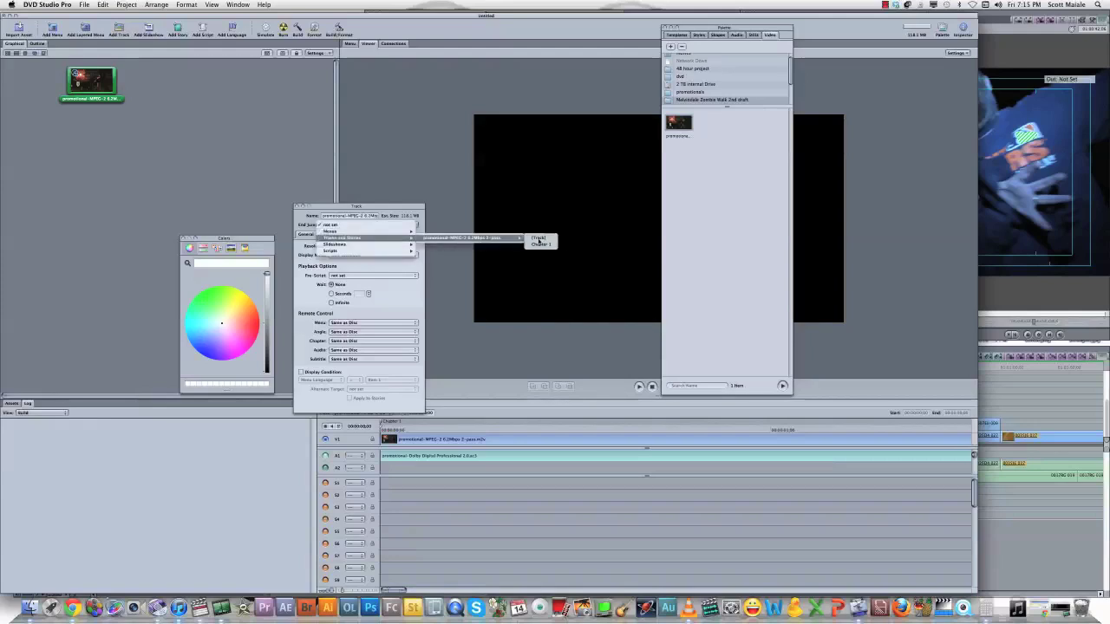
pyautogui.click(543, 245)
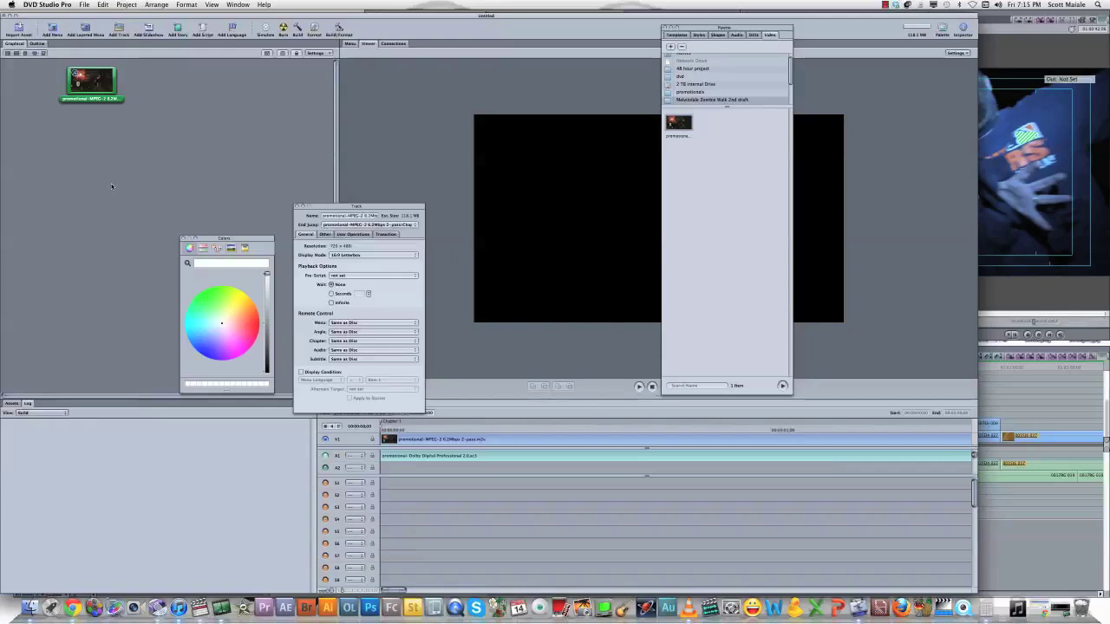
pyautogui.click(354, 322)
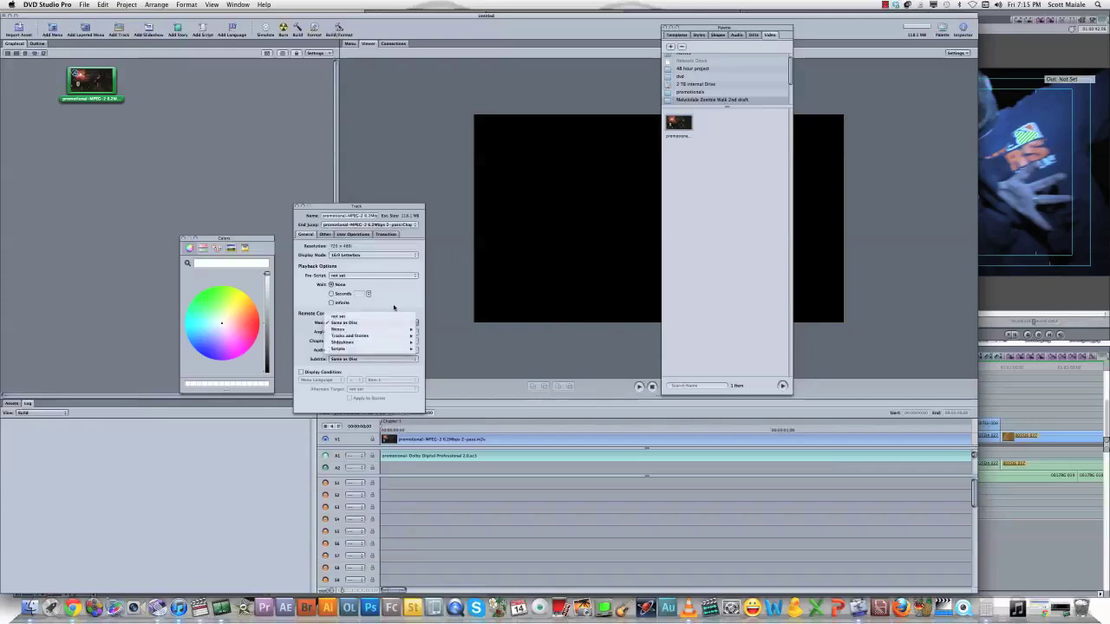
pyautogui.click(394, 307)
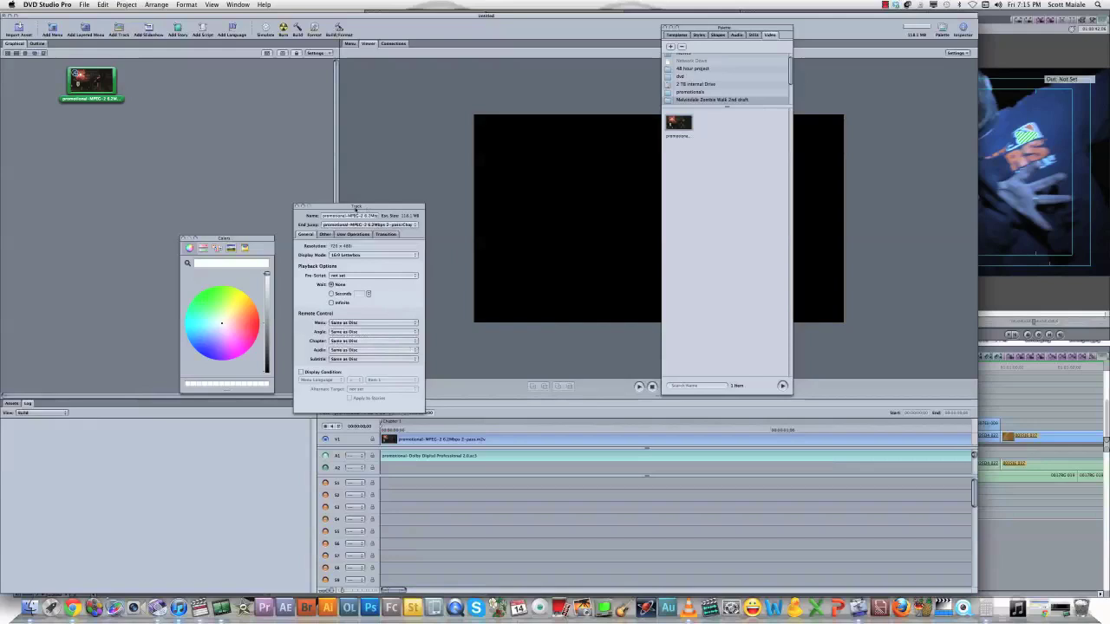
pyautogui.click(285, 141)
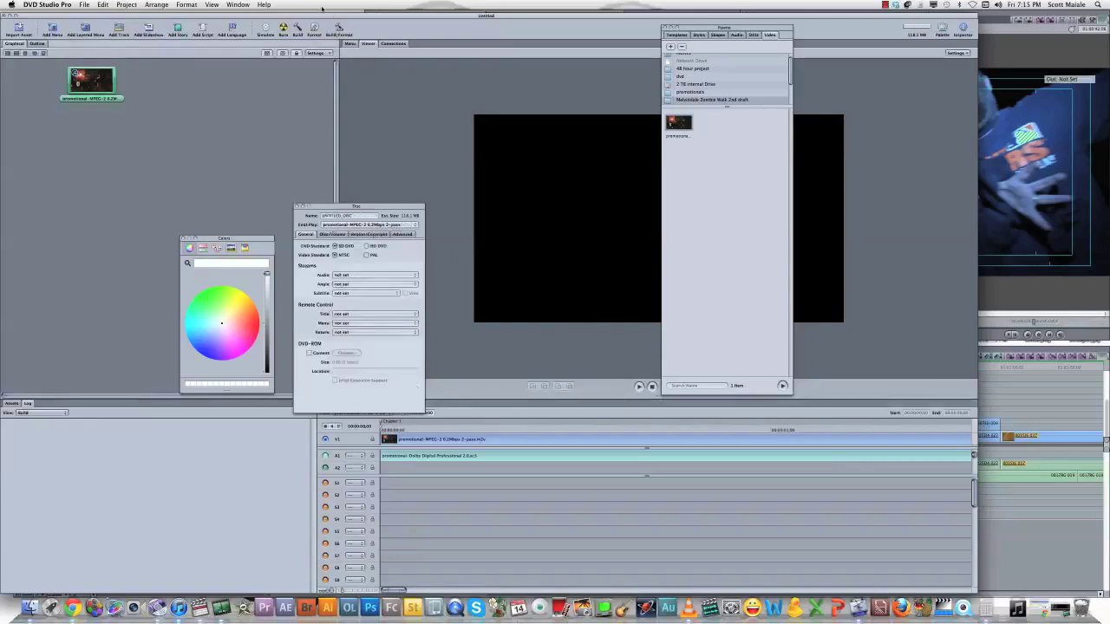
# Step: Run the Simulator and skip to the next chapter, reaching the Melvindale's 1st Zombie Walk title
pyautogui.click(265, 29)
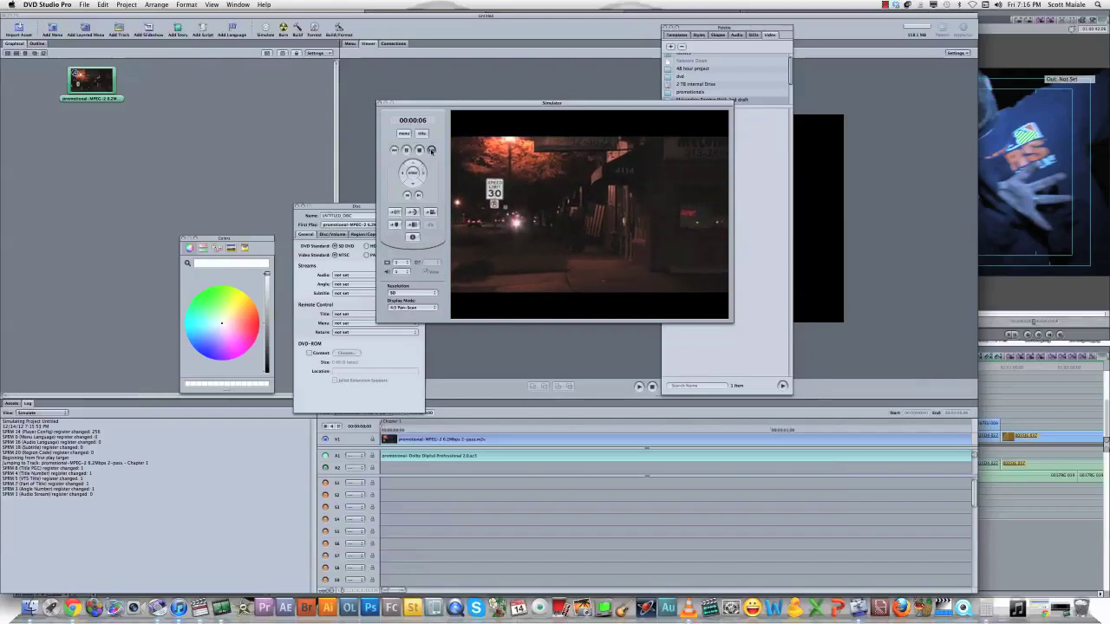
pyautogui.click(431, 150)
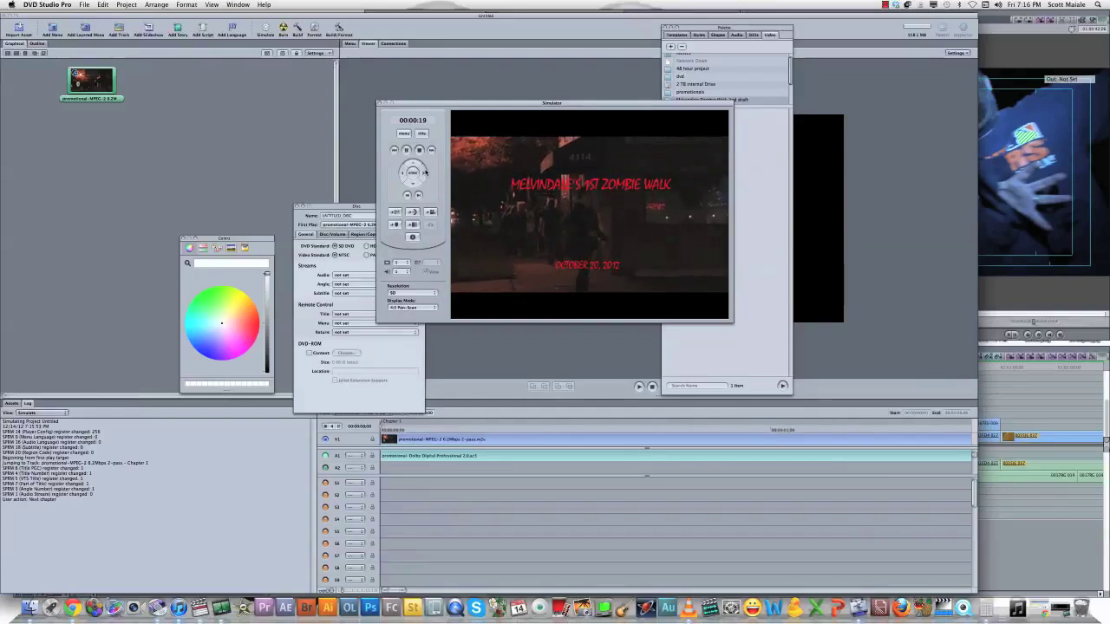
# Step: Stop and close the Simulator preview
pyautogui.click(381, 103)
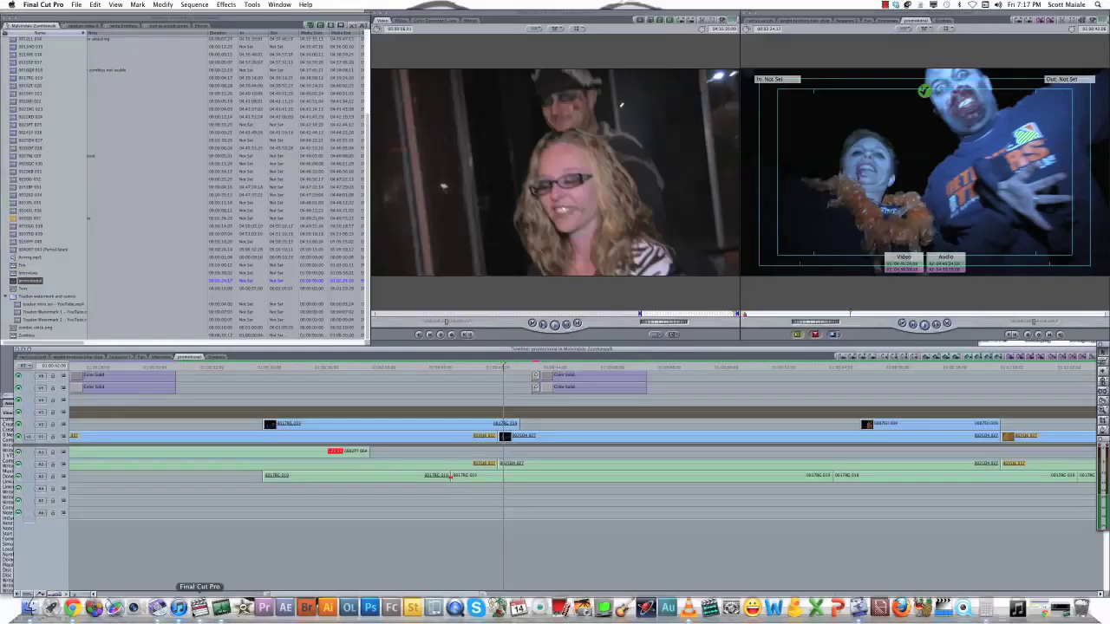
# Step: Check the disc formatting progress, then revisit File > Send To in Final Cut Pro before bringing up Compressor
pyautogui.click(157, 610)
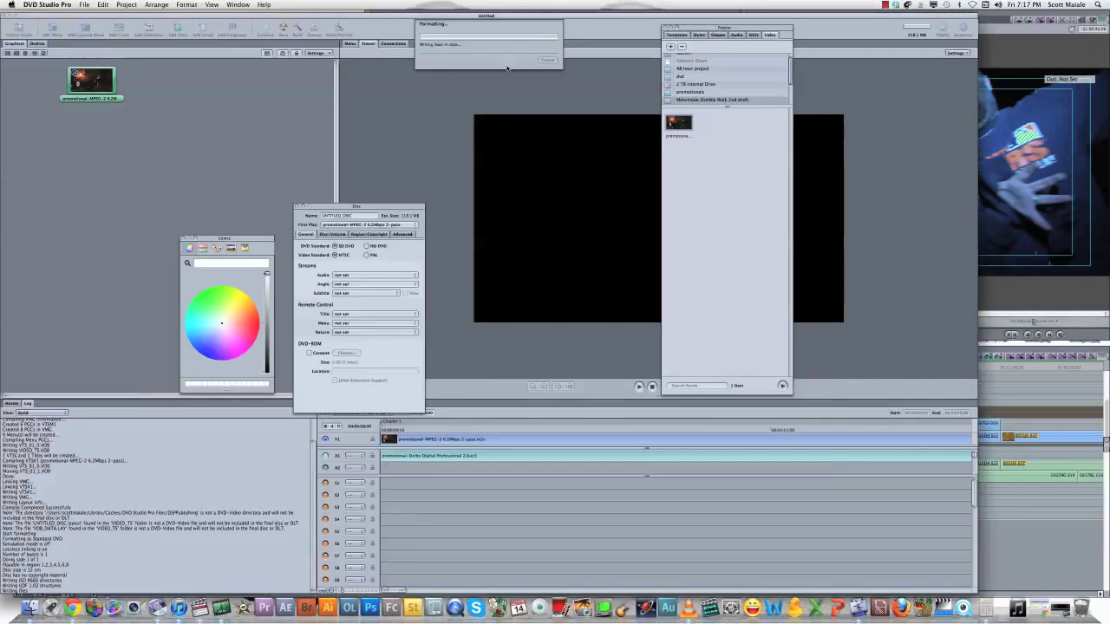
pyautogui.click(1010, 384)
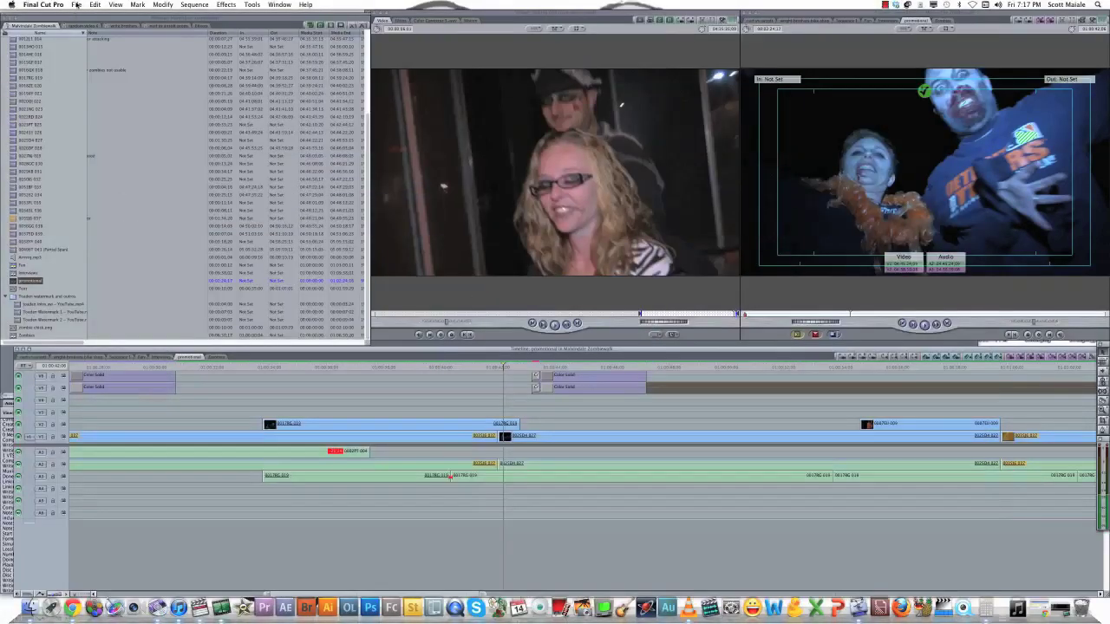
pyautogui.click(77, 5)
pyautogui.moveTo(96, 163)
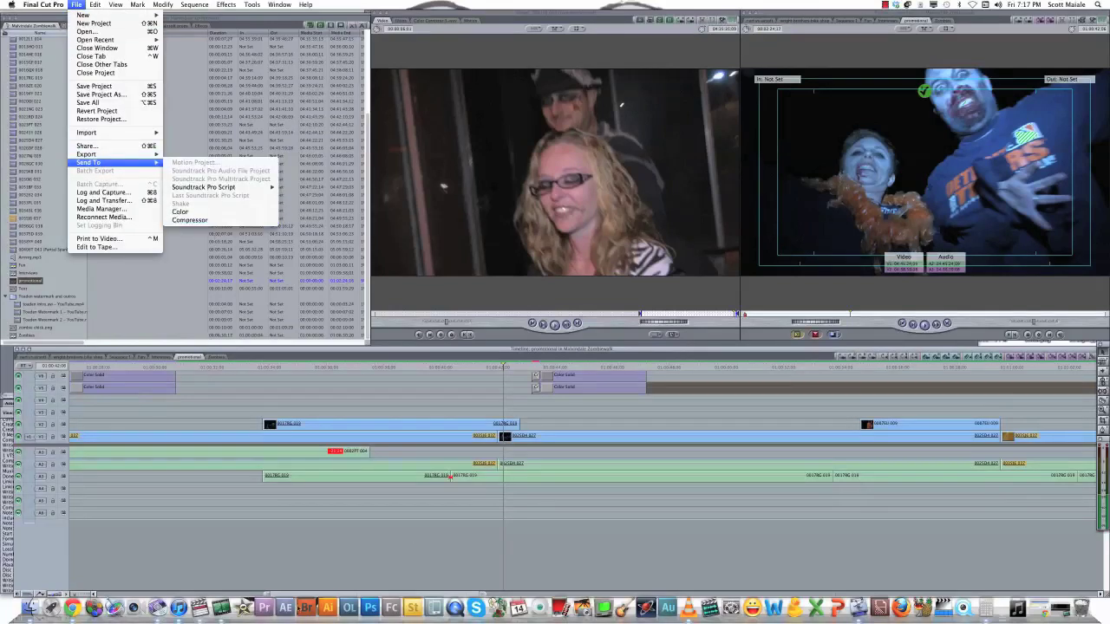
pyautogui.click(202, 577)
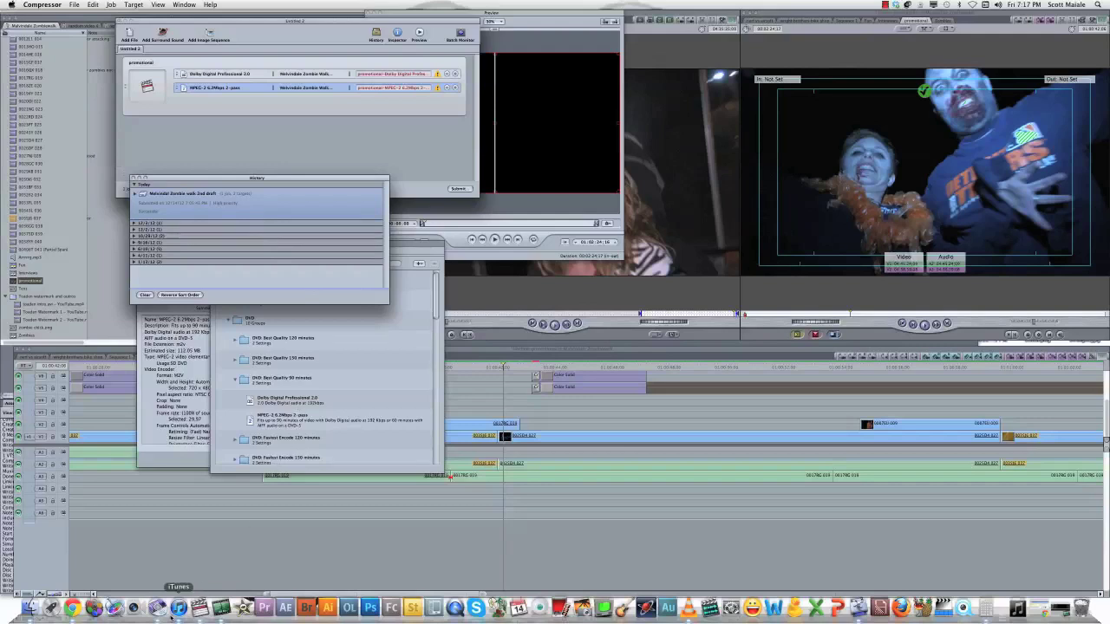
# Step: Bring DVD Studio Pro back to monitor the disc formatting and lead-out writing
pyautogui.click(159, 612)
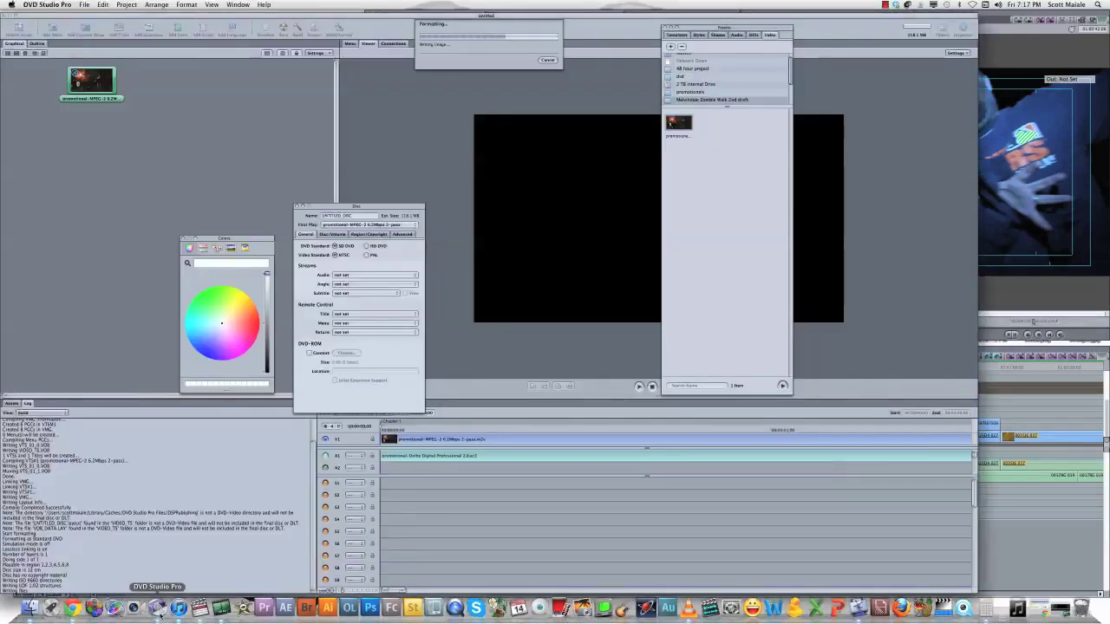